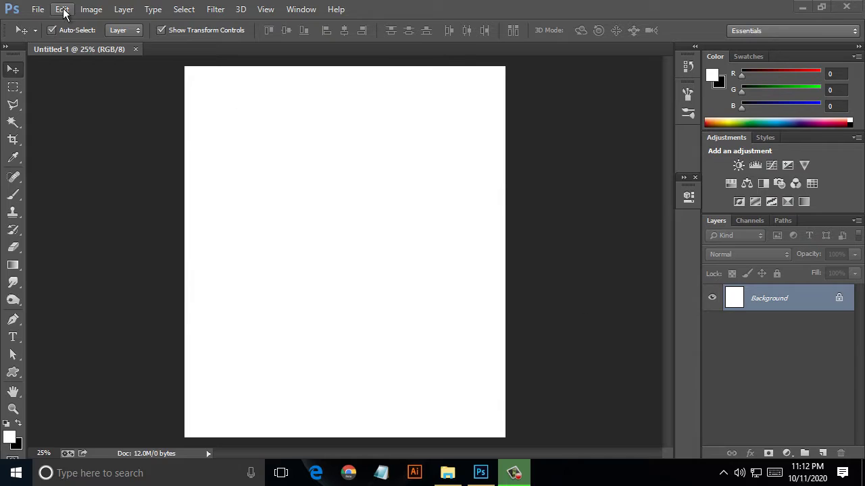
# Fill the Background layer with solid gray.
pyautogui.click(62, 10)
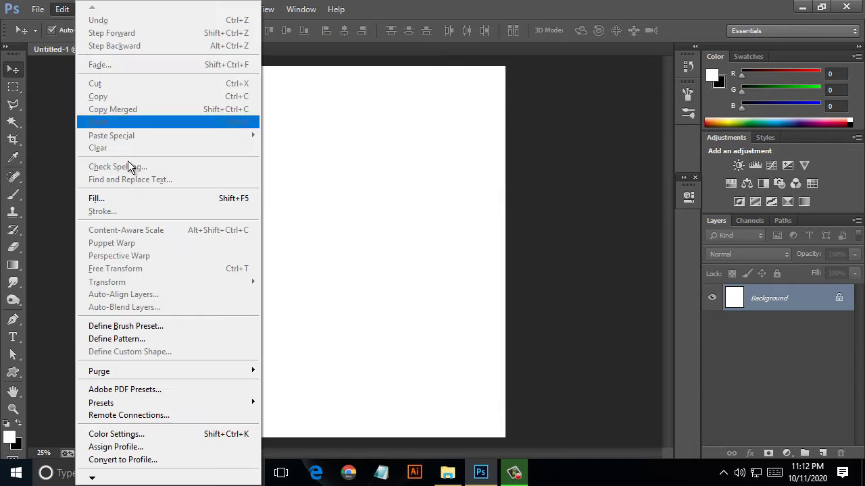
pyautogui.click(128, 198)
pyautogui.click(515, 134)
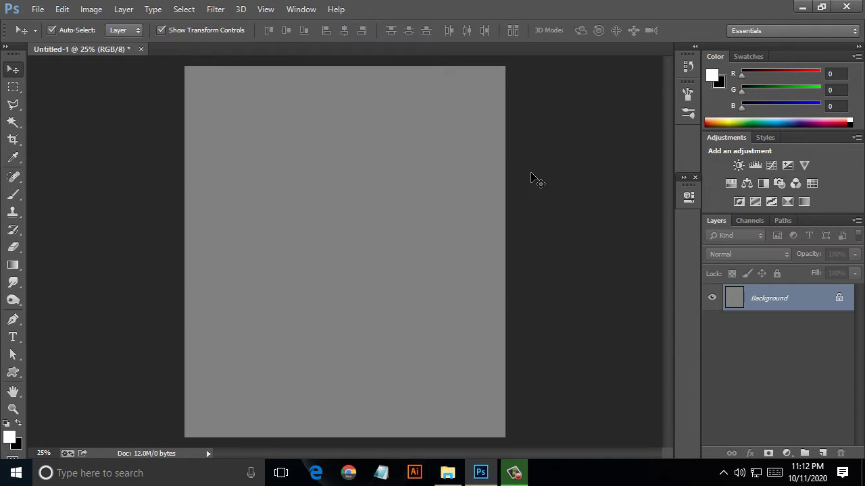
# Place the 5+full+moon.png image from the tutu folder and position it slightly above the canvas centre.
pyautogui.click(447, 473)
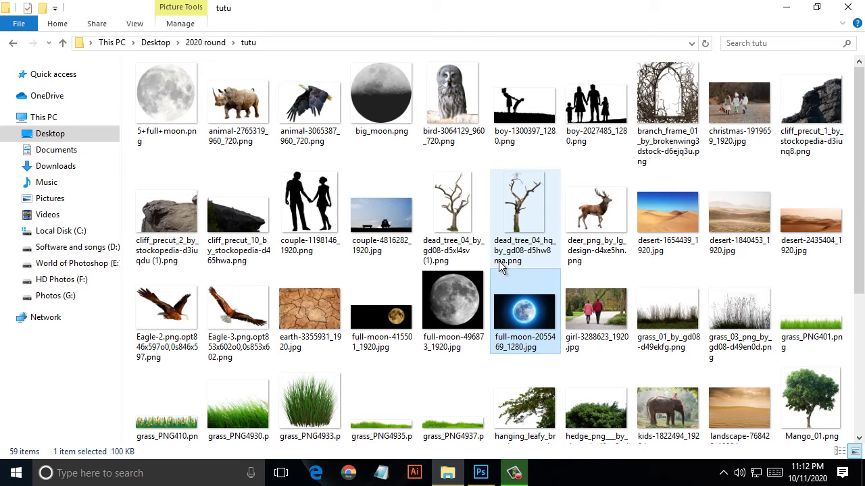
pyautogui.moveTo(169, 131); pyautogui.dragTo(357, 199)
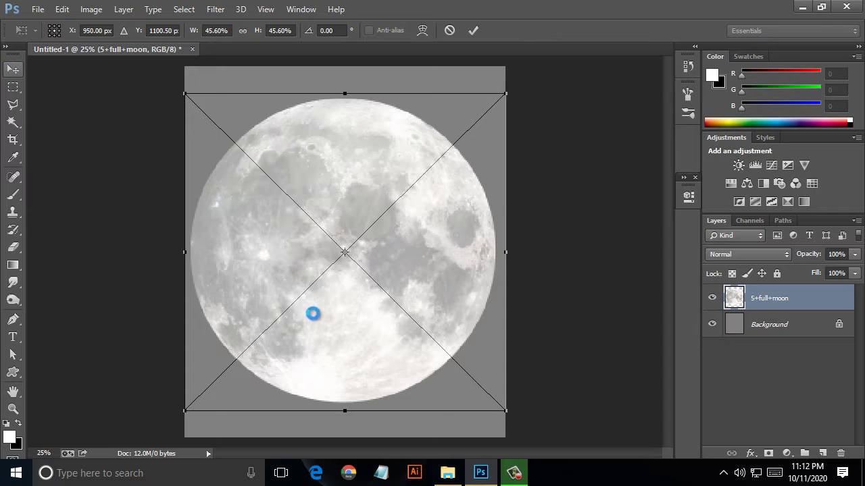
pyautogui.click(389, 188)
pyautogui.moveTo(348, 304); pyautogui.dragTo(348, 281)
# Place cliff_precut_10 along the canvas's bottom-left edge, scaled to about 140% and rotated about -13.8° so its top lies nearly level.
pyautogui.click(448, 472)
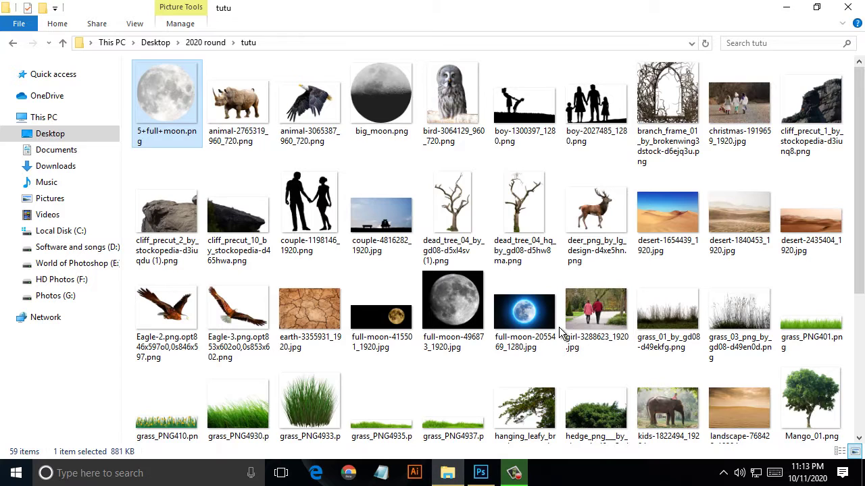
pyautogui.scroll(-2, 494, 298)
pyautogui.scroll(-2, 494, 297)
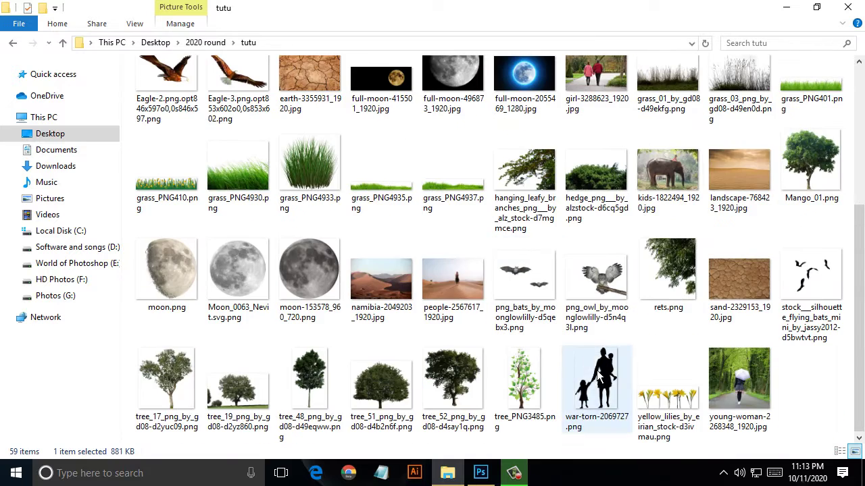
pyautogui.scroll(5, 282, 228)
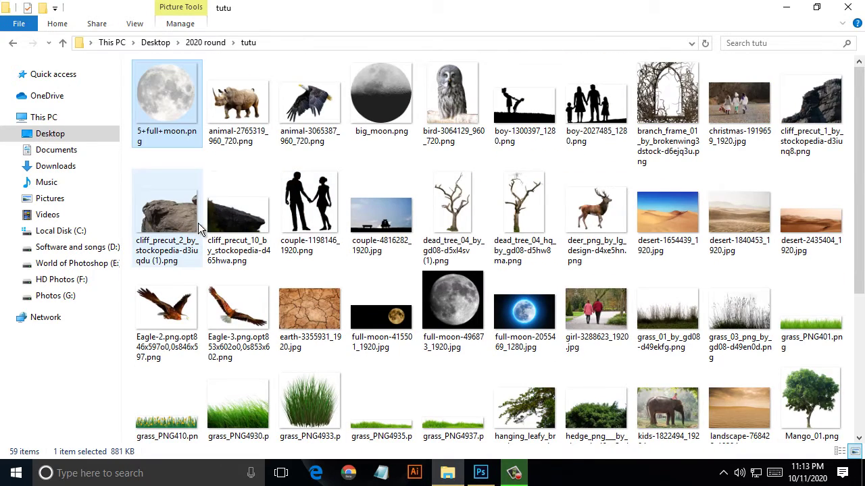
pyautogui.moveTo(230, 218); pyautogui.dragTo(306, 415)
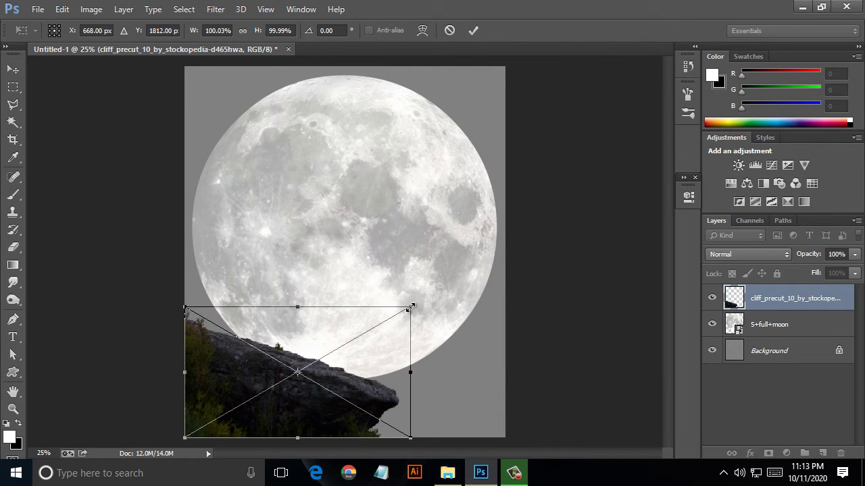
pyautogui.moveTo(413, 306); pyautogui.dragTo(429, 244)
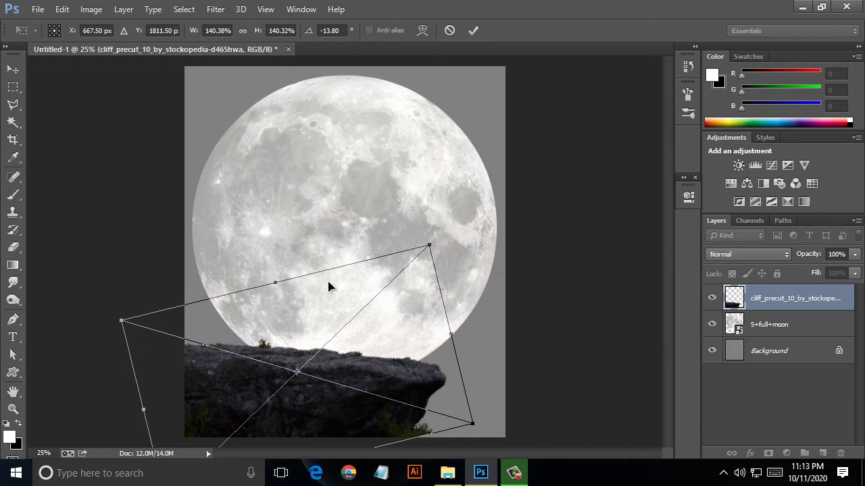
pyautogui.click(469, 30)
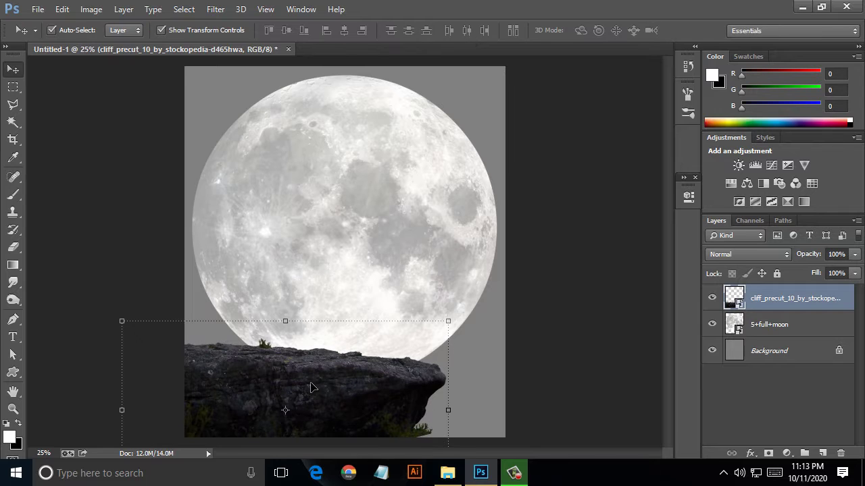
# Apply a black (000000) Color Overlay to the cliff layer, turning it into a silhouette.
pyautogui.rightClick(765, 303)
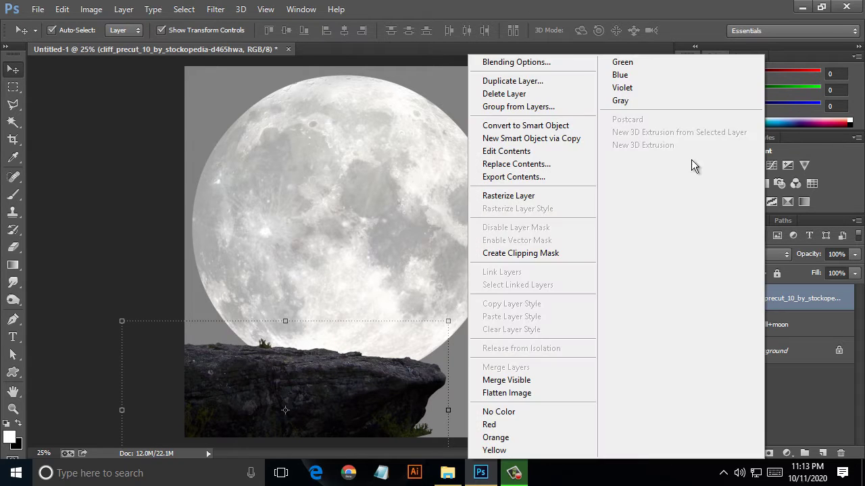
pyautogui.click(566, 62)
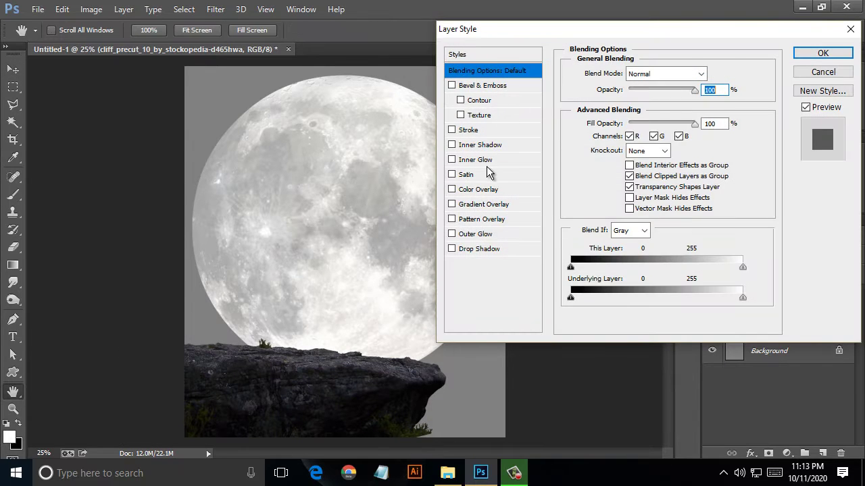
pyautogui.click(506, 189)
pyautogui.click(710, 73)
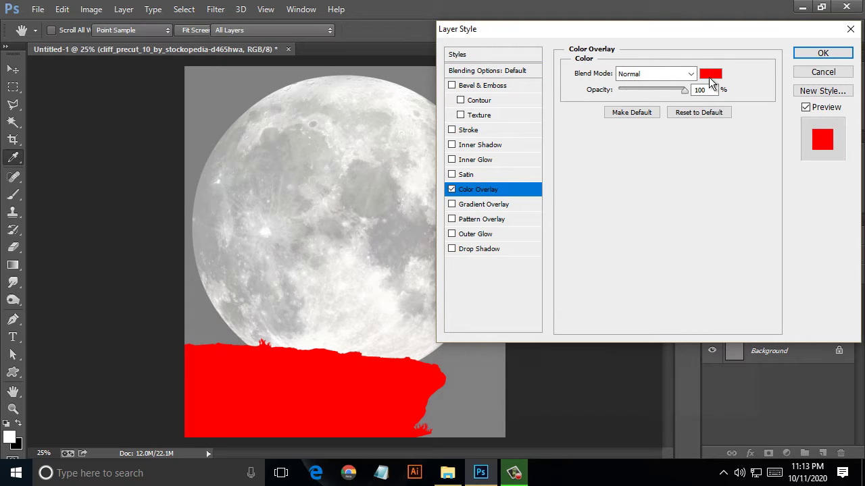
pyautogui.click(580, 396)
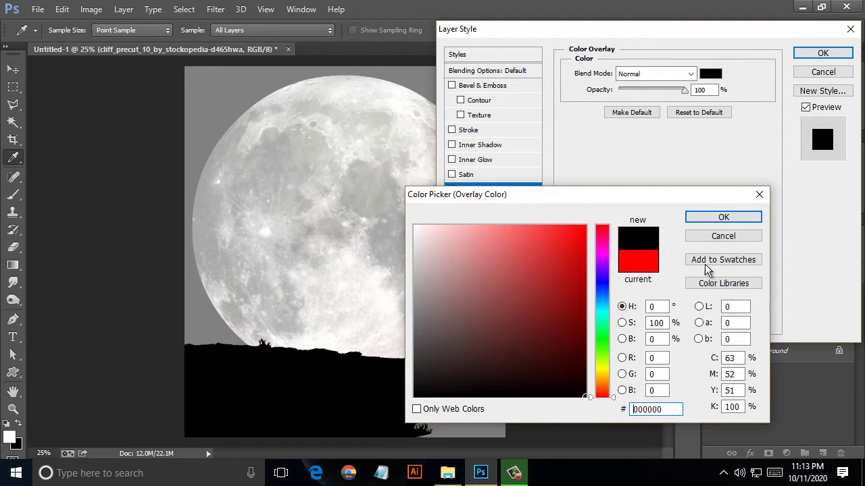
pyautogui.click(721, 217)
pyautogui.click(822, 53)
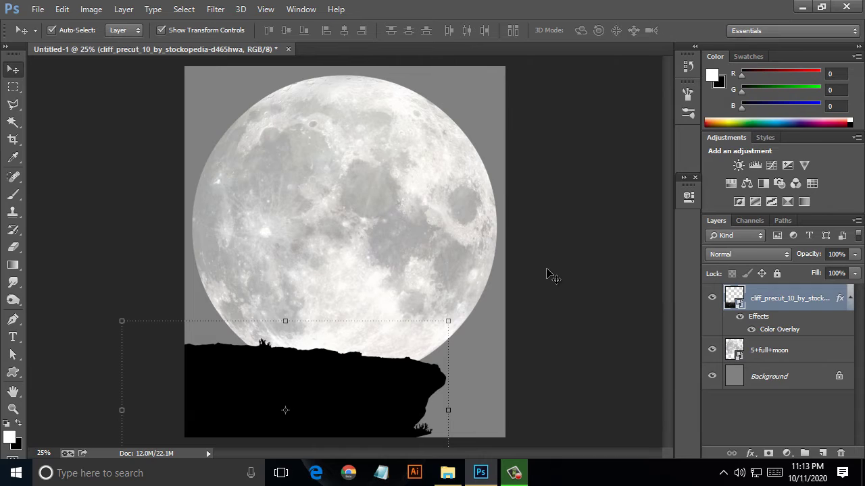
# Place the hanging_leafy_branches image in the canvas's lower-right corner, scaled to about 44.5% and rotated about 85.4°.
pyautogui.click(447, 473)
pyautogui.scroll(-3, 652, 274)
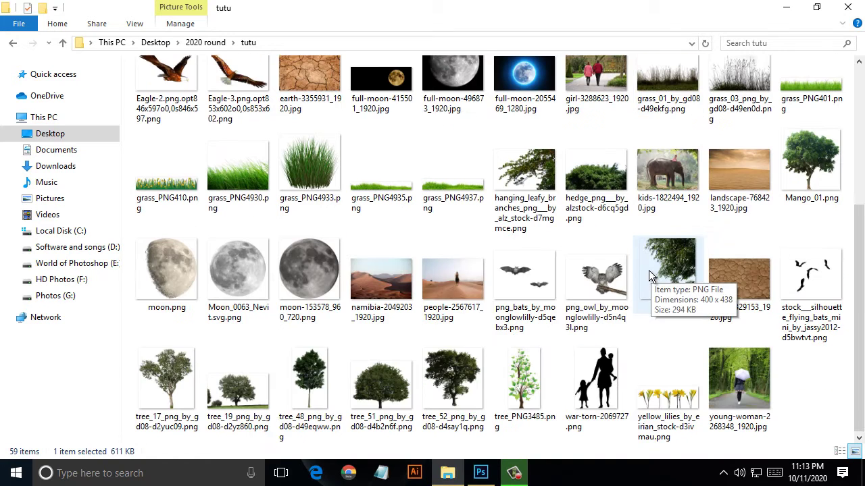
pyautogui.moveTo(526, 174); pyautogui.dragTo(484, 398)
pyautogui.moveTo(431, 270); pyautogui.dragTo(602, 412)
pyautogui.moveTo(366, 276); pyautogui.dragTo(584, 284)
pyautogui.moveTo(474, 359); pyautogui.dragTo(432, 427)
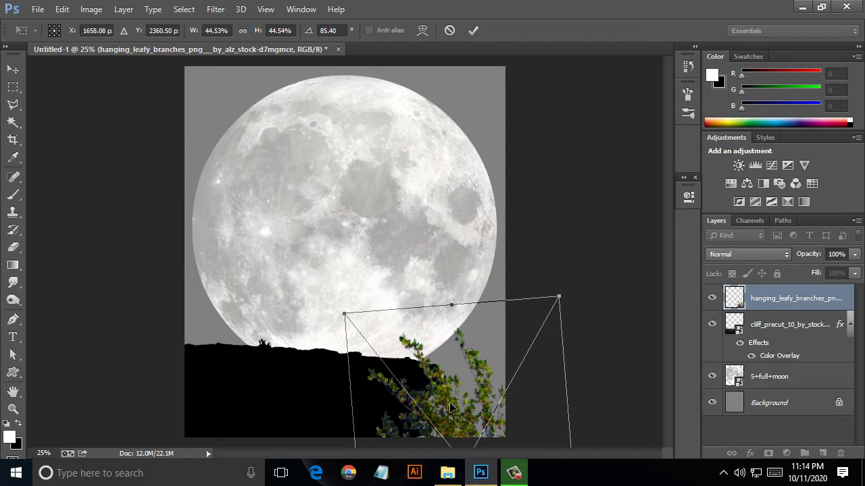
pyautogui.click(475, 32)
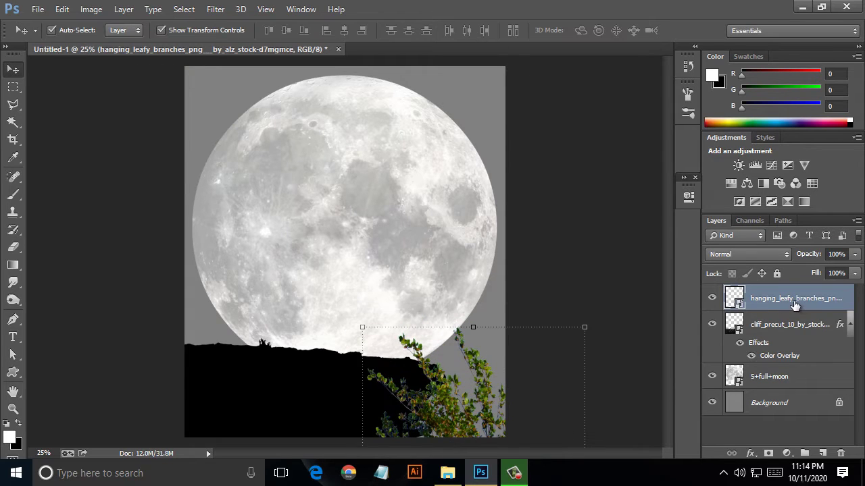
# Apply a black Color Overlay to the hanging leafy branches layer.
pyautogui.rightClick(795, 306)
pyautogui.click(583, 61)
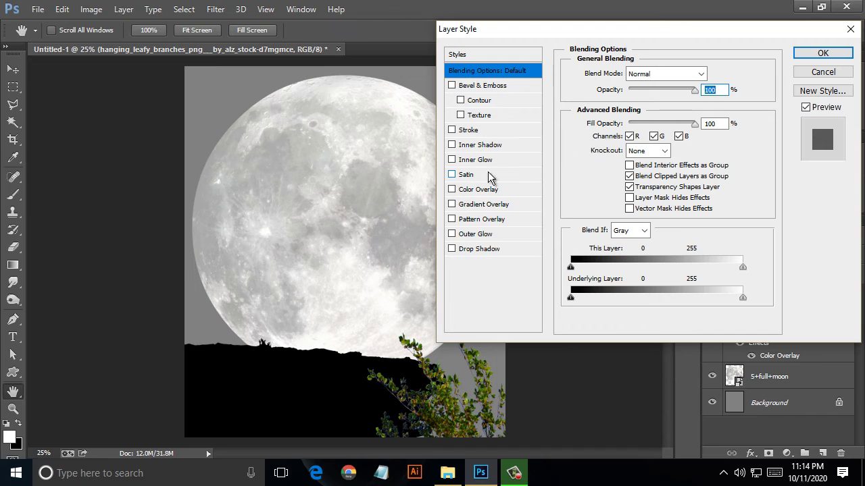
pyautogui.click(487, 191)
pyautogui.click(710, 74)
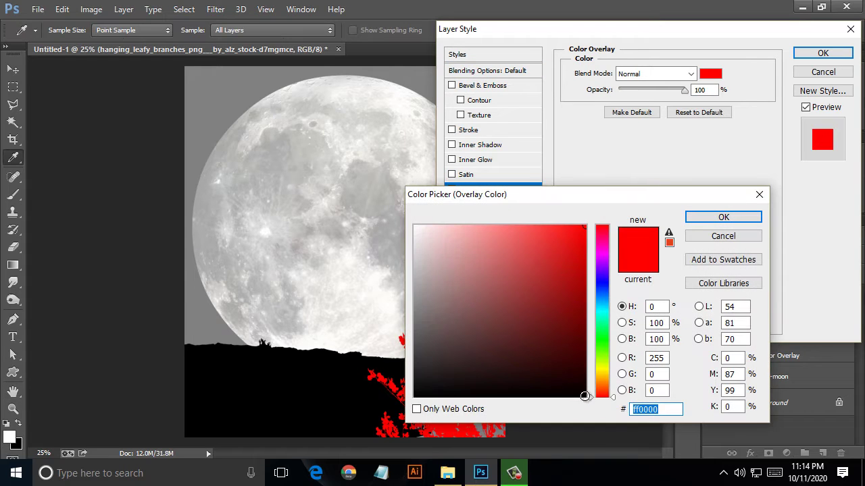
pyautogui.click(585, 396)
pyautogui.click(750, 216)
pyautogui.click(821, 54)
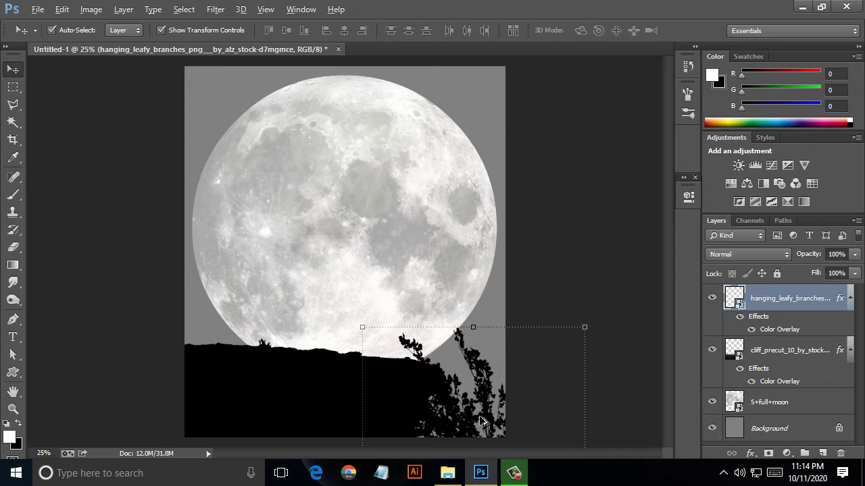
# Duplicate the branches silhouette and offset the copy down and to the right to thicken the corner foliage.
pyautogui.moveTo(487, 423); pyautogui.dragTo(567, 460)
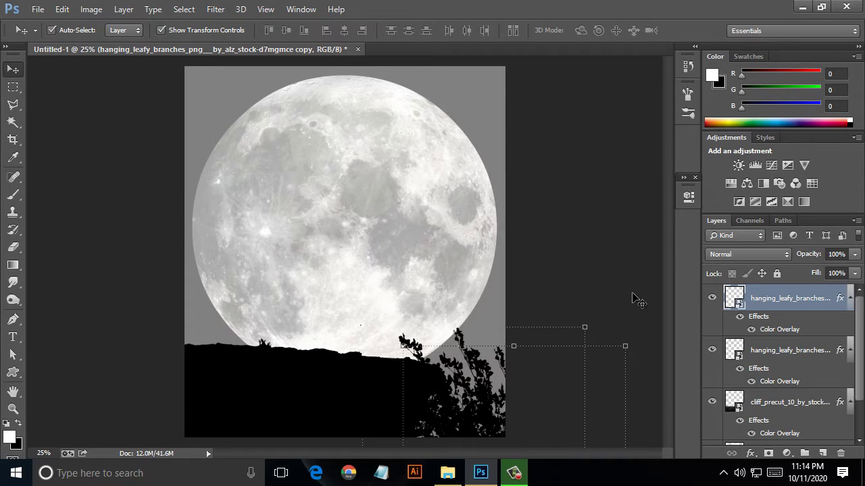
pyautogui.click(13, 87)
pyautogui.click(13, 69)
# Place war-torn-2069727.png standing on the cliff, scaled to about 12.4% and rotated about 4.6° to follow the slope.
pyautogui.click(447, 473)
pyautogui.moveTo(591, 424); pyautogui.dragTo(314, 299)
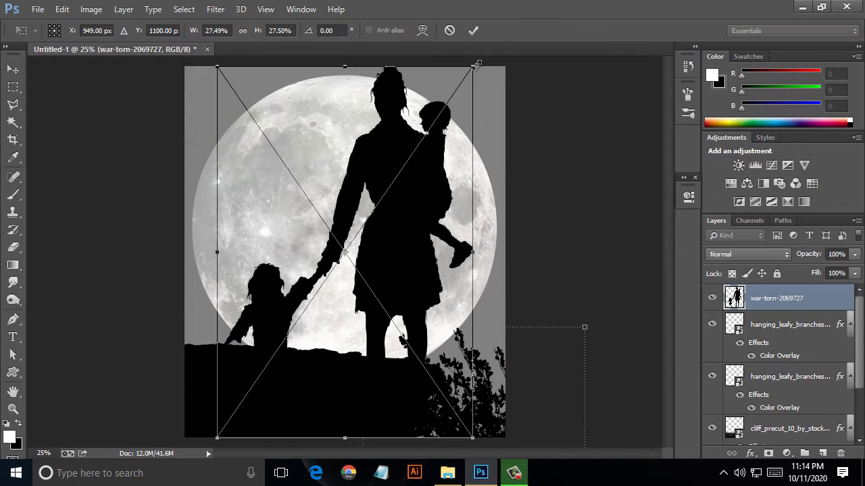
pyautogui.moveTo(474, 64); pyautogui.dragTo(404, 168)
pyautogui.moveTo(375, 230); pyautogui.dragTo(373, 259)
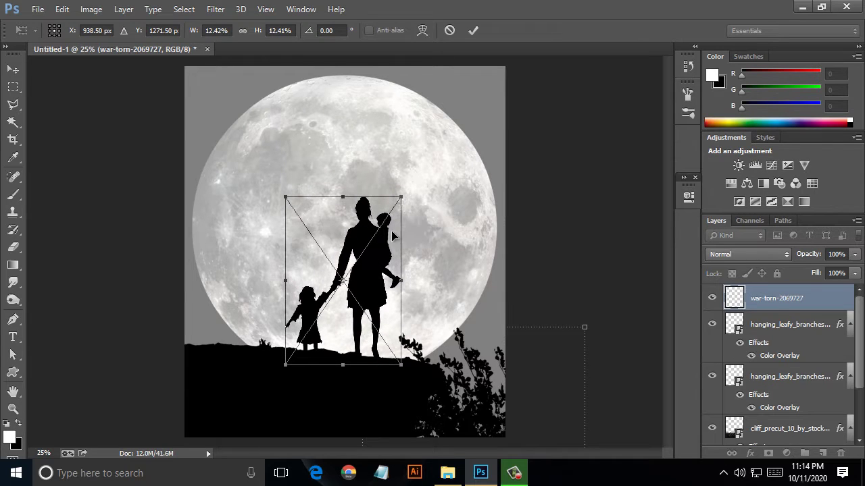
pyautogui.moveTo(410, 196); pyautogui.dragTo(420, 197)
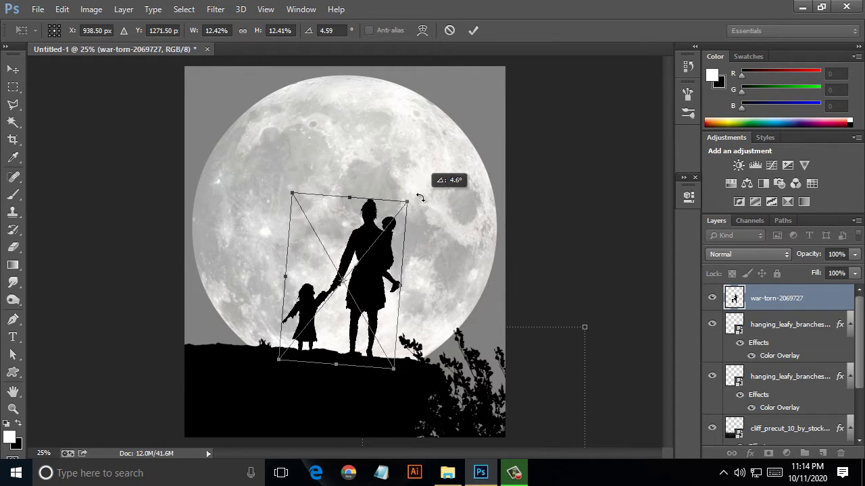
pyautogui.moveTo(378, 252); pyautogui.dragTo(339, 256)
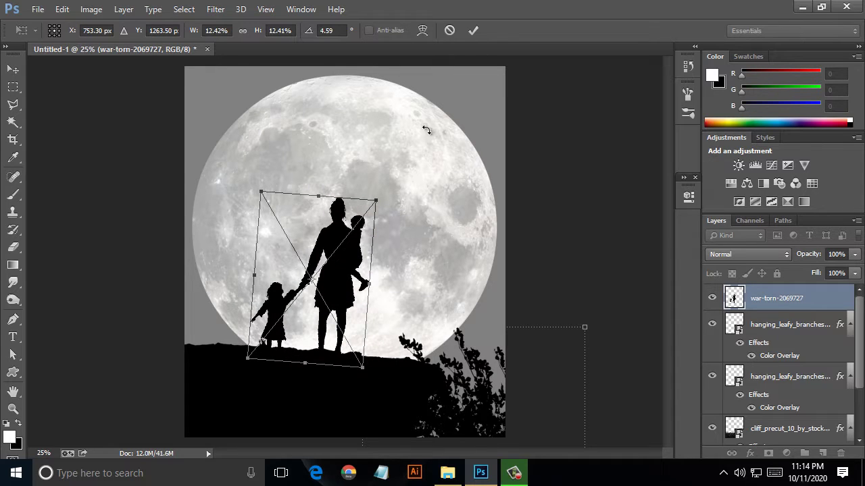
pyautogui.click(473, 30)
# Place the hedge_png___by_alzstock image across the bottom of the canvas, covering the cliff.
pyautogui.scroll(10, 297, 375)
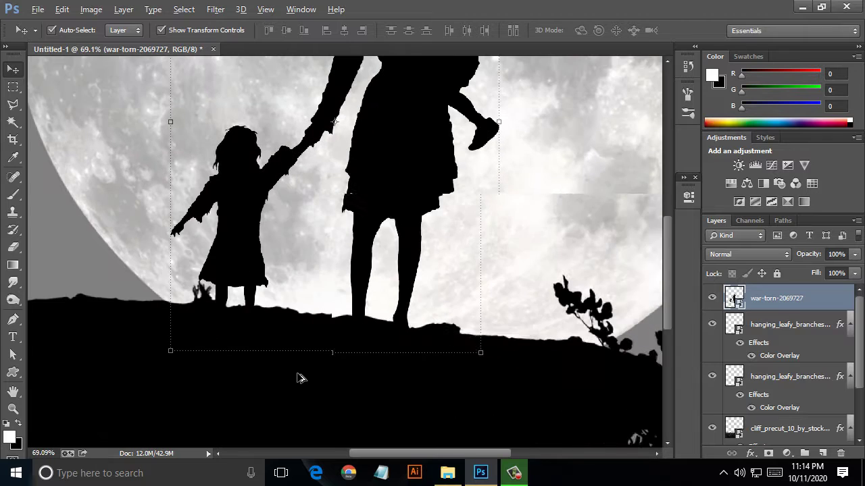
pyautogui.scroll(-10, 297, 374)
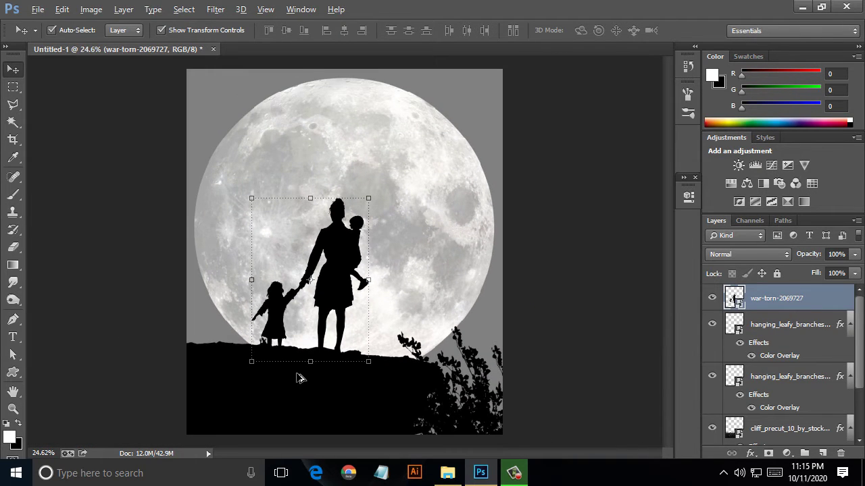
pyautogui.scroll(-1, 297, 377)
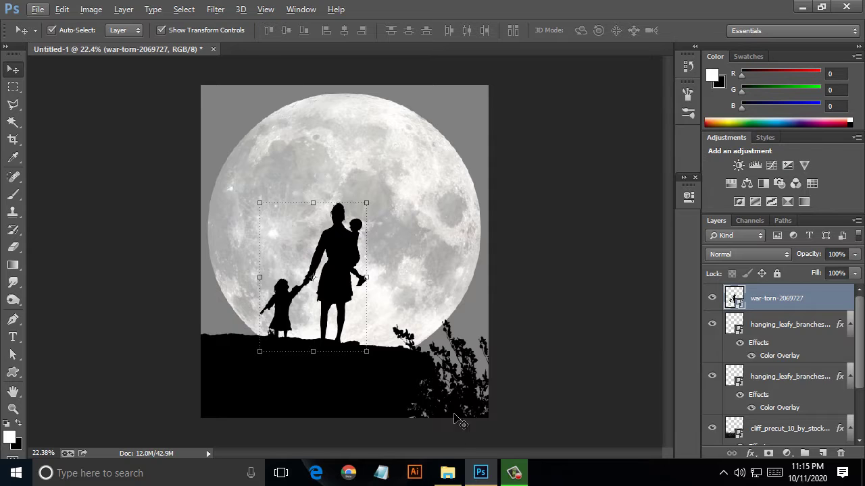
pyautogui.click(448, 472)
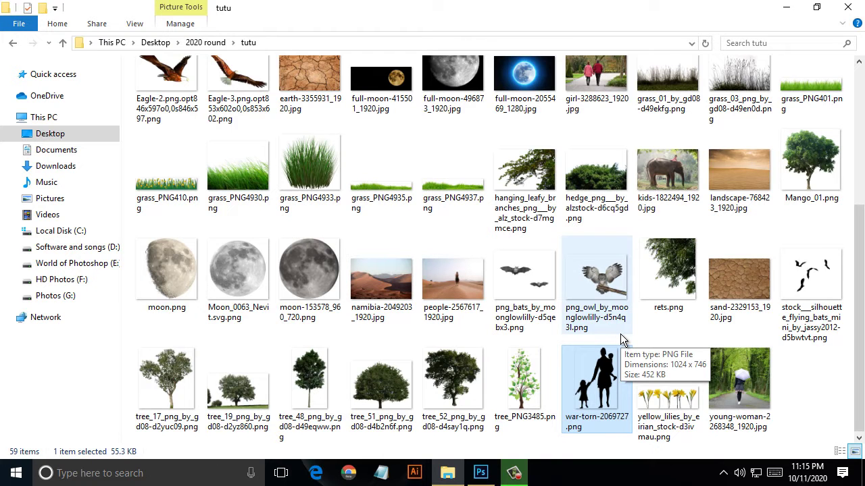
pyautogui.scroll(3, 622, 340)
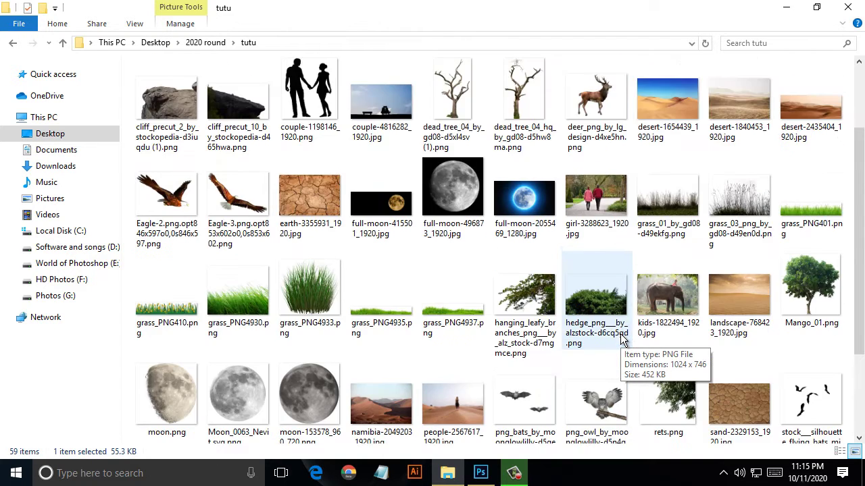
pyautogui.scroll(-3, 621, 340)
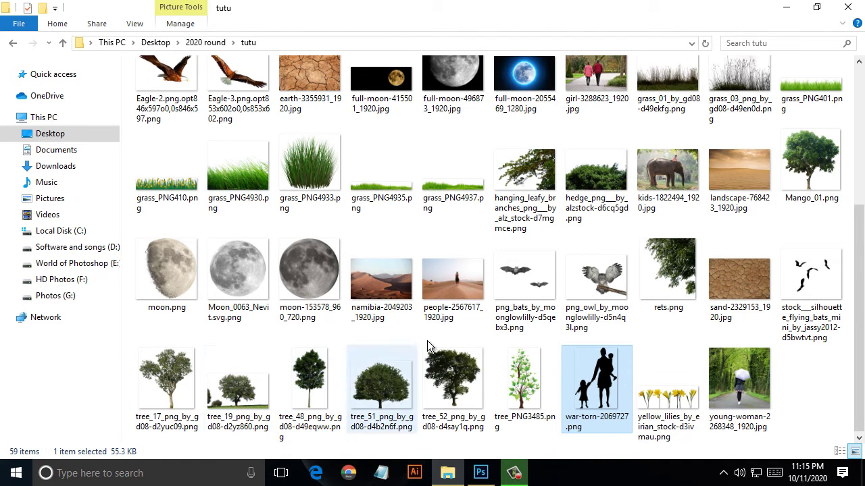
pyautogui.moveTo(597, 382); pyautogui.dragTo(374, 354)
pyautogui.press('Return')
pyautogui.moveTo(367, 299); pyautogui.dragTo(349, 418)
pyautogui.click(473, 30)
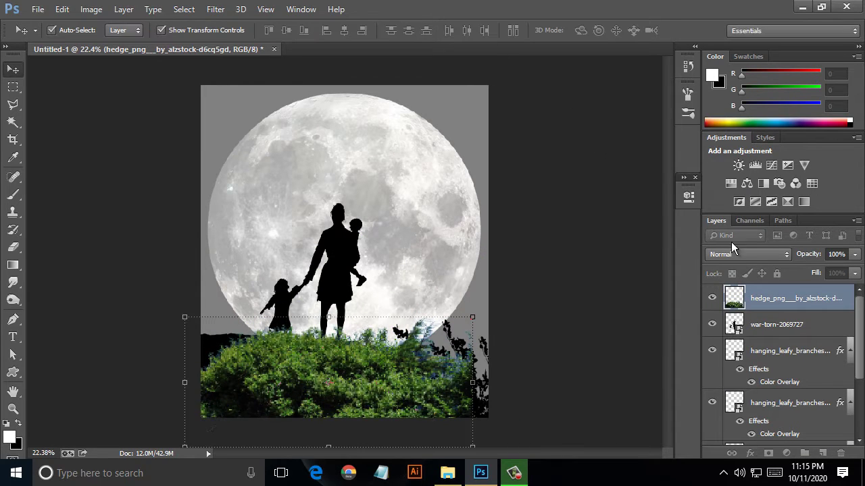
# Apply a black (000000) Color Overlay to the hedge layer.
pyautogui.rightClick(767, 302)
pyautogui.click(575, 63)
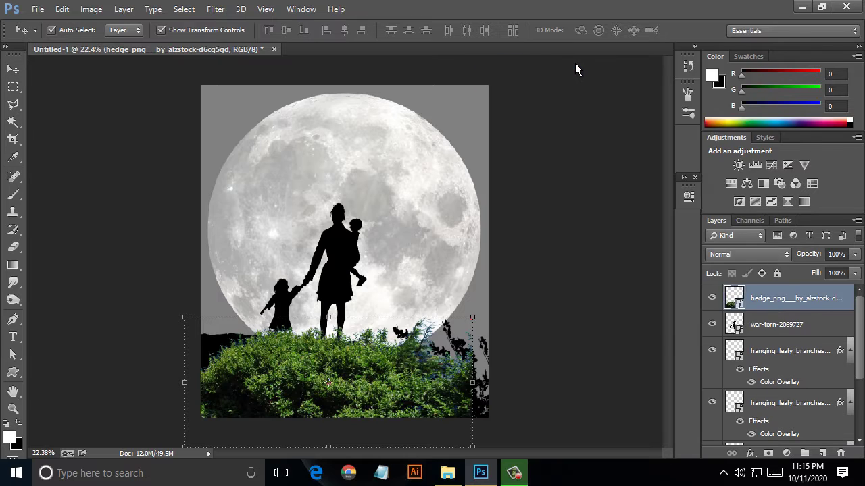
pyautogui.click(494, 190)
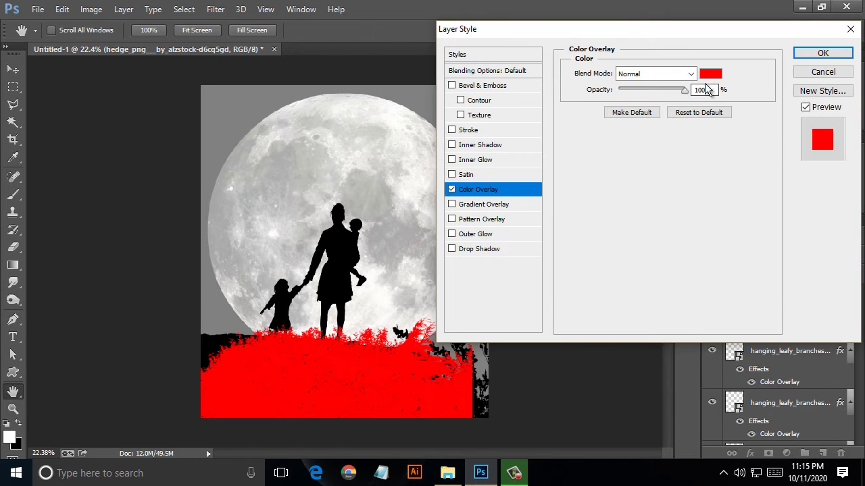
pyautogui.click(710, 75)
pyautogui.click(581, 397)
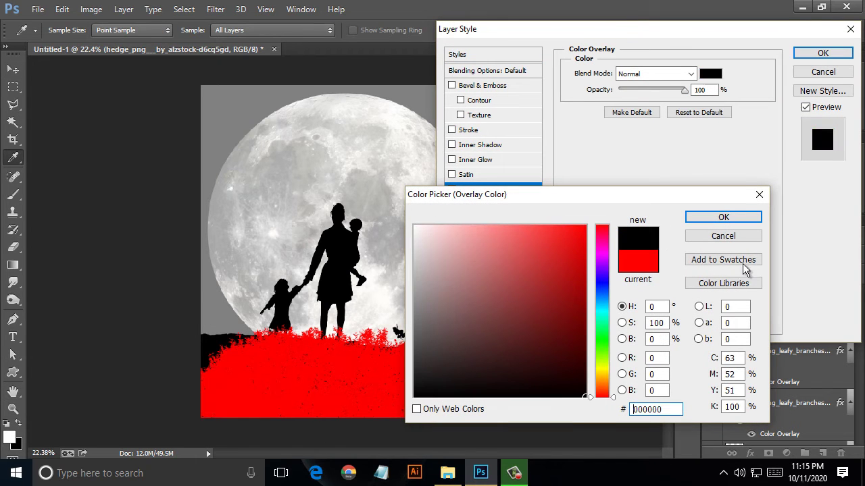
pyautogui.click(729, 220)
pyautogui.click(820, 54)
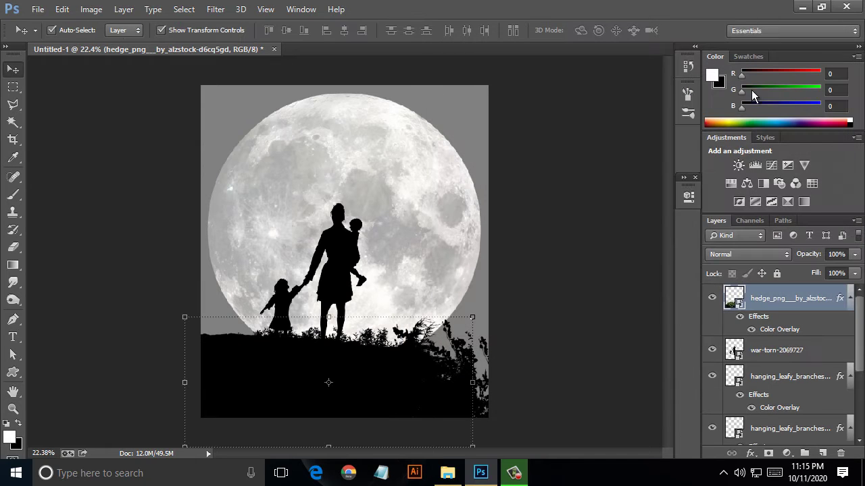
# Place the png_bats_by_moonglowlilly image on the moon, above the mother and child.
pyautogui.scroll(5, 206, 404)
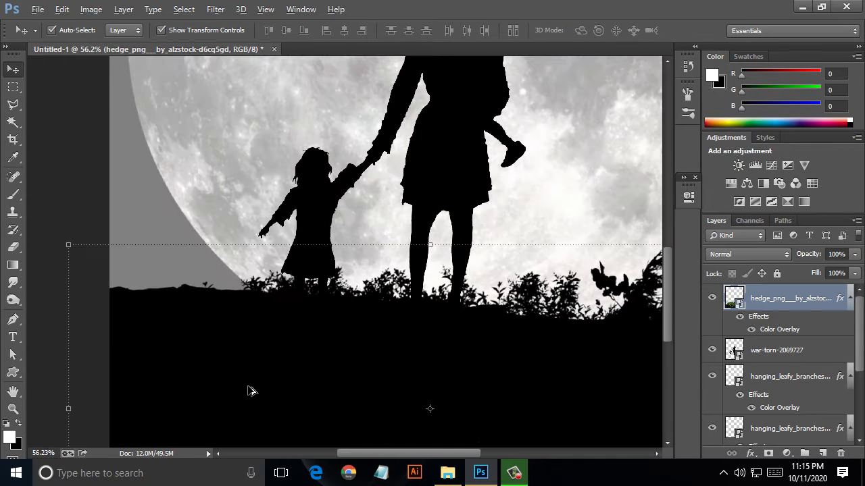
pyautogui.scroll(-4, 249, 390)
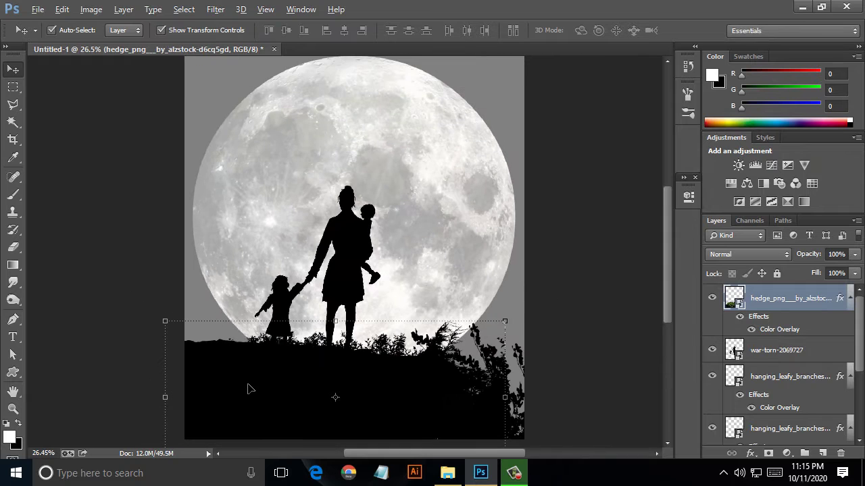
pyautogui.click(13, 87)
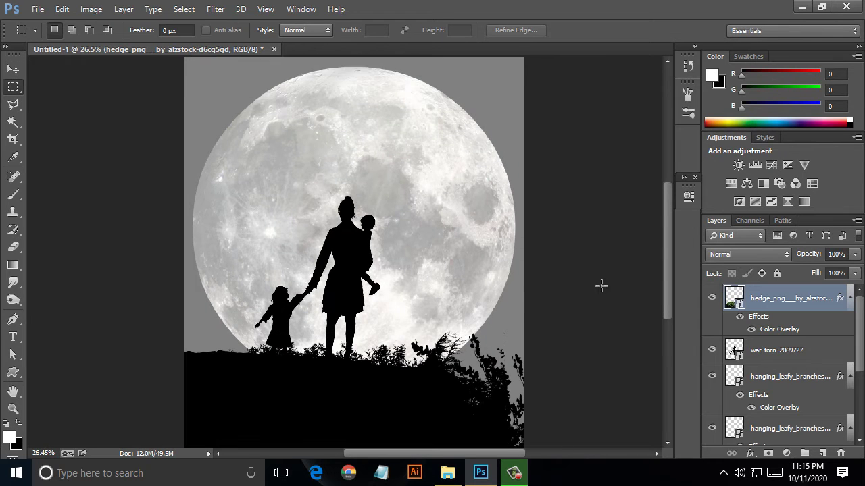
pyautogui.scroll(-1, 602, 287)
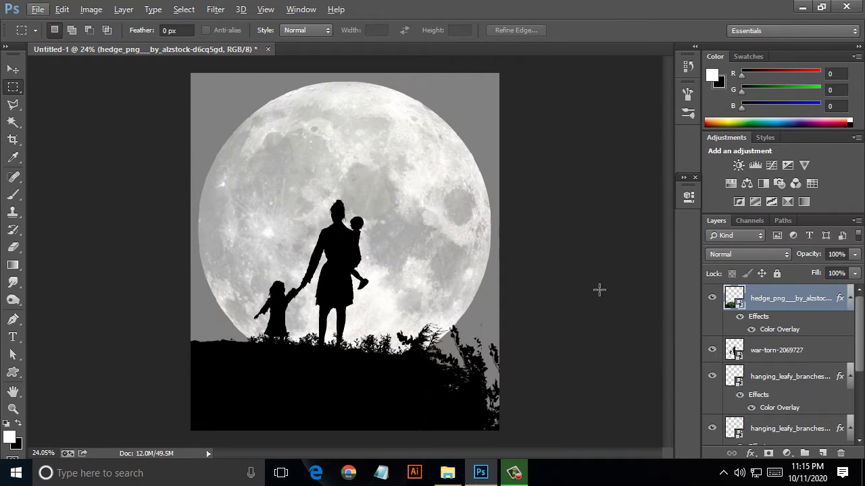
pyautogui.click(458, 477)
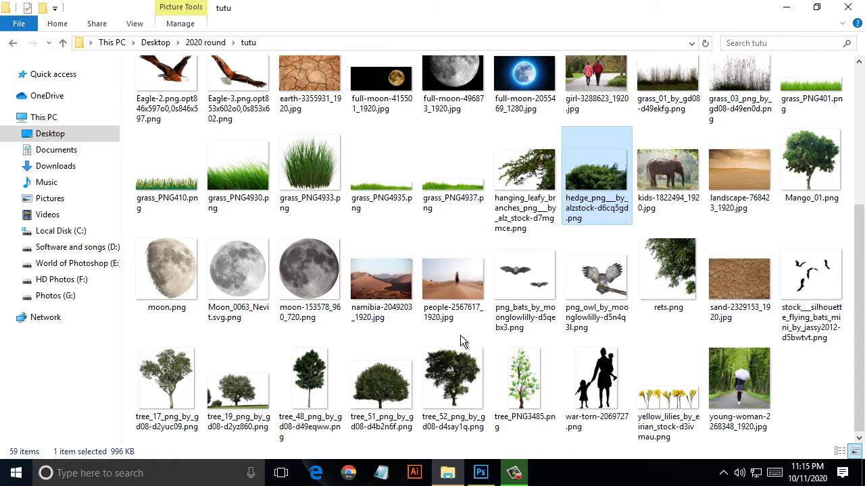
pyautogui.moveTo(518, 284); pyautogui.dragTo(417, 200)
pyautogui.moveTo(447, 236); pyautogui.dragTo(414, 199)
pyautogui.press('Return')
# Apply a near-black Color Overlay to the bats layer.
pyautogui.scroll(10, 361, 190)
pyautogui.scroll(3, 361, 190)
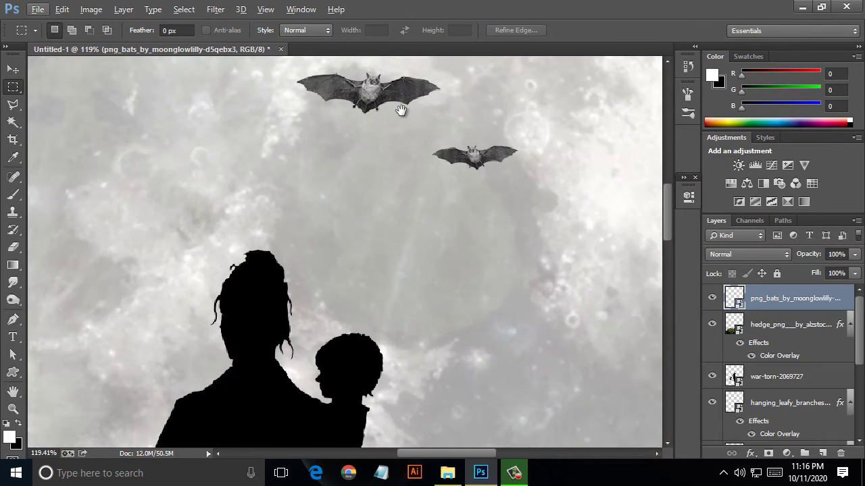
pyautogui.moveTo(385, 120); pyautogui.dragTo(373, 243)
pyautogui.rightClick(769, 303)
pyautogui.click(576, 64)
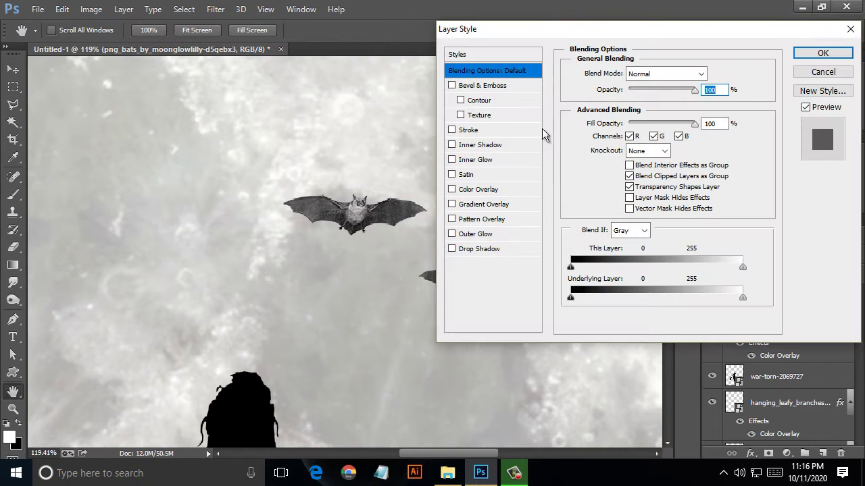
pyautogui.click(491, 192)
pyautogui.click(710, 74)
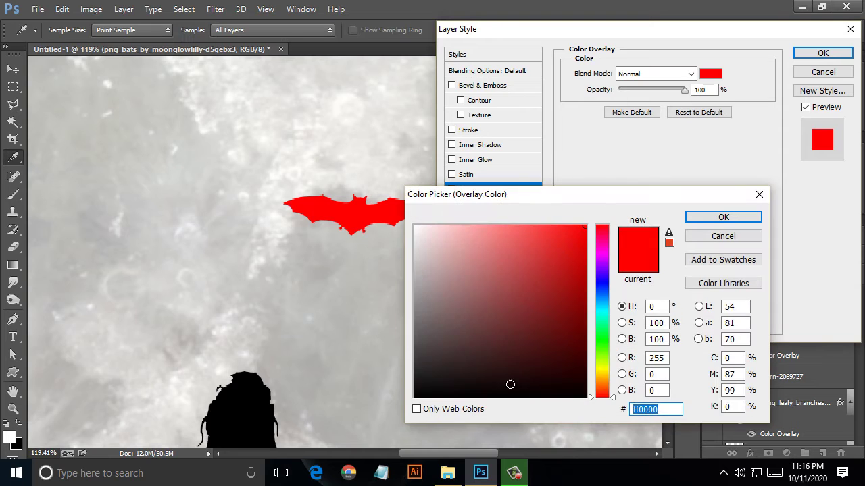
pyautogui.click(439, 381)
pyautogui.click(727, 221)
pyautogui.press('Return')
# Duplicate the pair of bats and offset the copy slightly to the right of the original.
pyautogui.press('v')
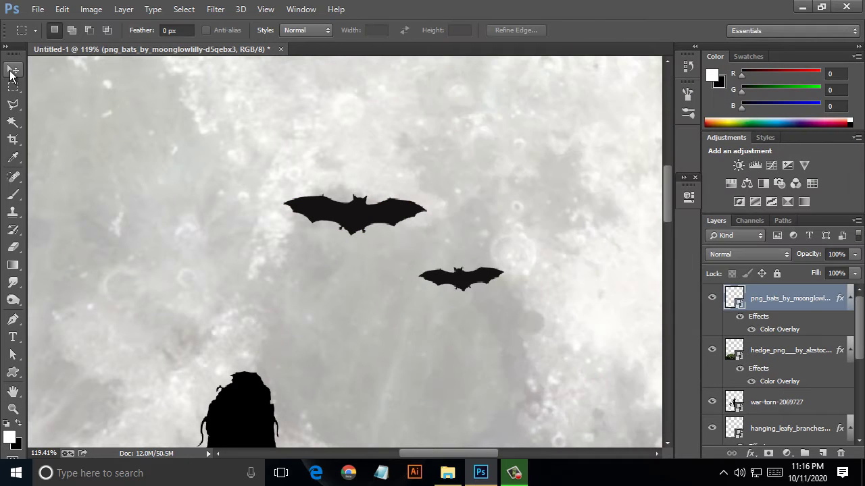
pyautogui.moveTo(446, 284); pyautogui.dragTo(588, 295)
pyautogui.scroll(-7, 529, 316)
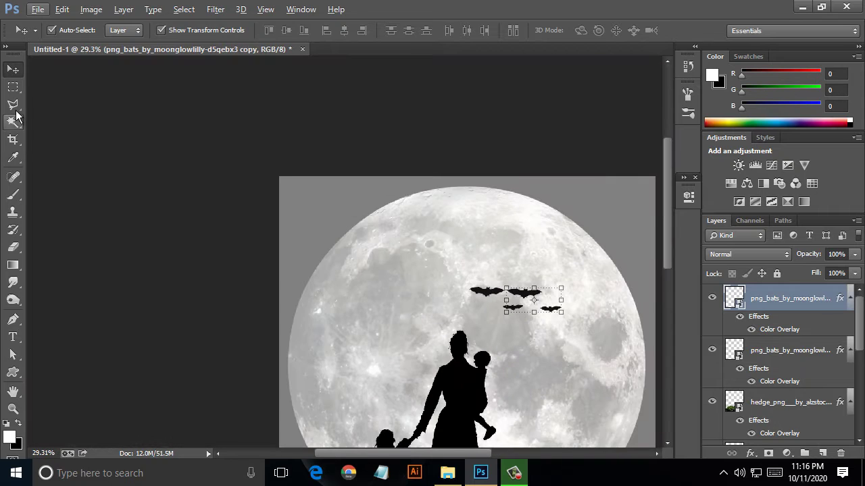
# Rasterize the duplicated bats layer so that its pixels can be edited.
pyautogui.click(13, 249)
pyautogui.click(13, 88)
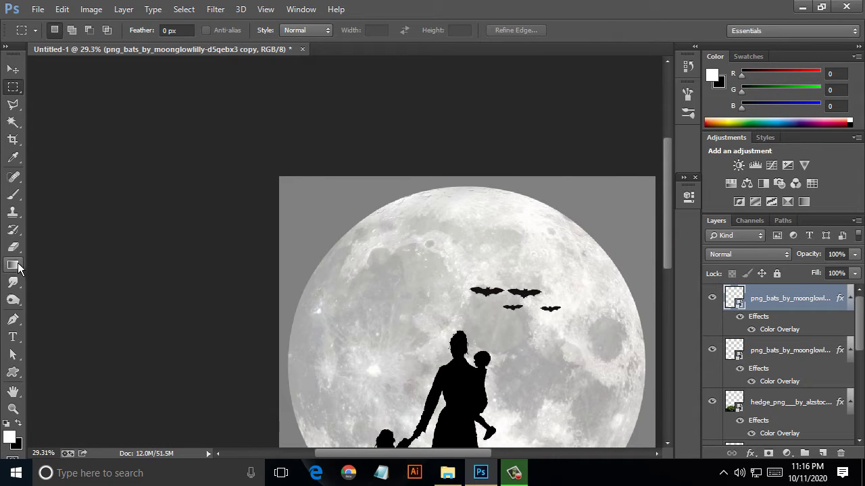
pyautogui.click(14, 249)
pyautogui.click(416, 254)
pyautogui.click(406, 193)
pyautogui.click(13, 88)
# Select the copied small bat, enlarge it to about 128% and move it above the two large bats.
pyautogui.scroll(8, 577, 308)
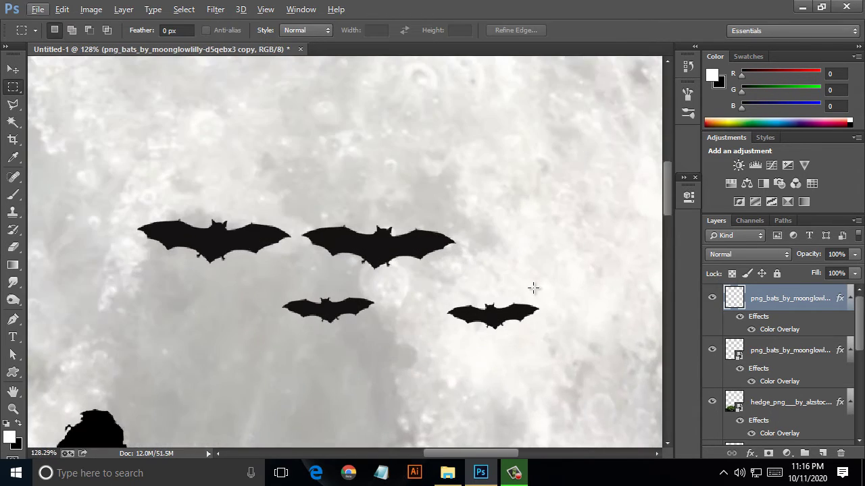
pyautogui.moveTo(568, 282); pyautogui.dragTo(416, 356)
pyautogui.click(13, 69)
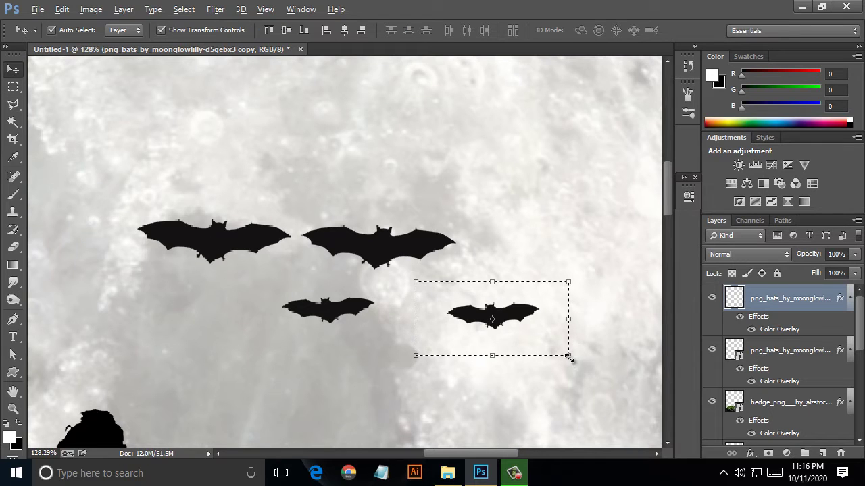
pyautogui.moveTo(569, 357); pyautogui.dragTo(583, 368)
pyautogui.moveTo(540, 320); pyautogui.dragTo(376, 191)
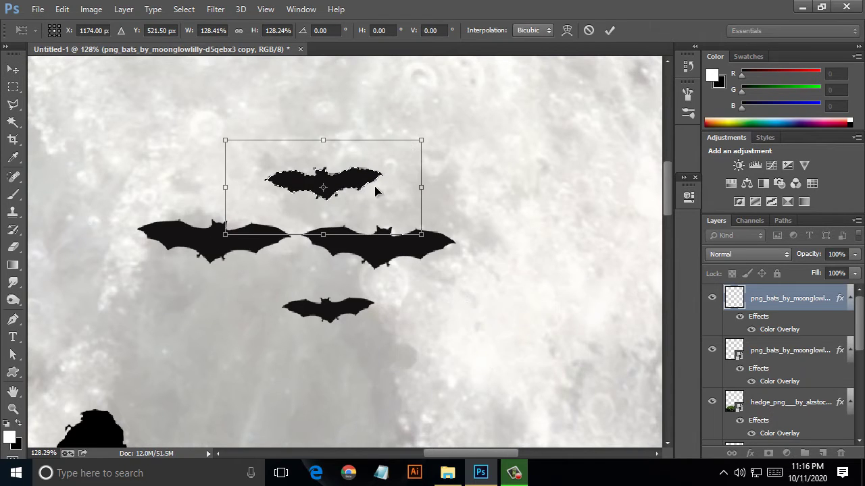
pyautogui.click(609, 30)
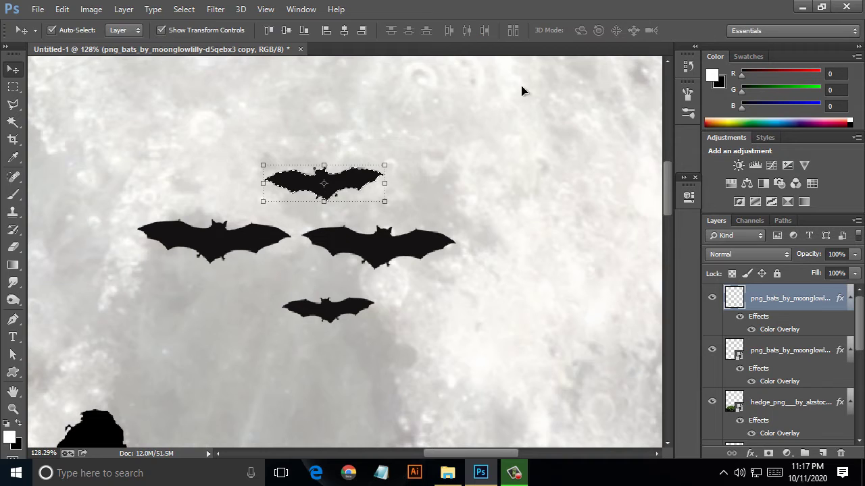
pyautogui.press('m')
pyautogui.hotkey('ctrl', '0')
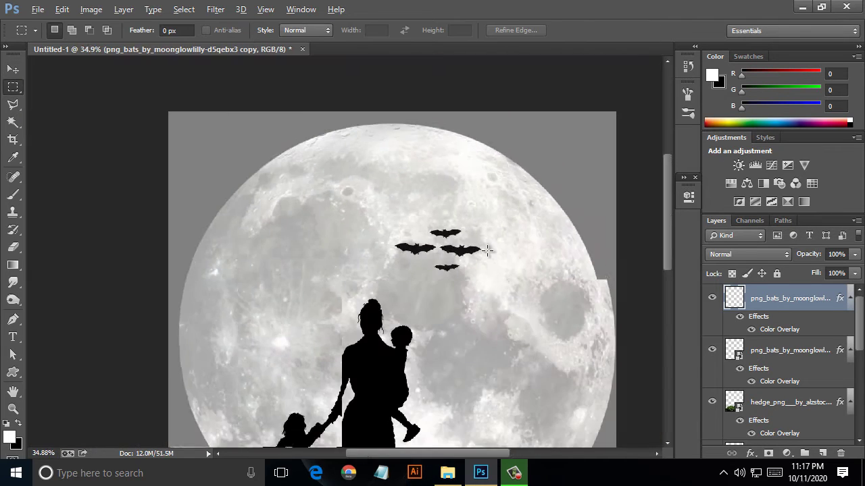
# Collapse the upper layers' effects lists and add a new empty layer directly beneath the 5+full+moon layer.
pyautogui.click(850, 298)
pyautogui.click(850, 324)
pyautogui.click(850, 350)
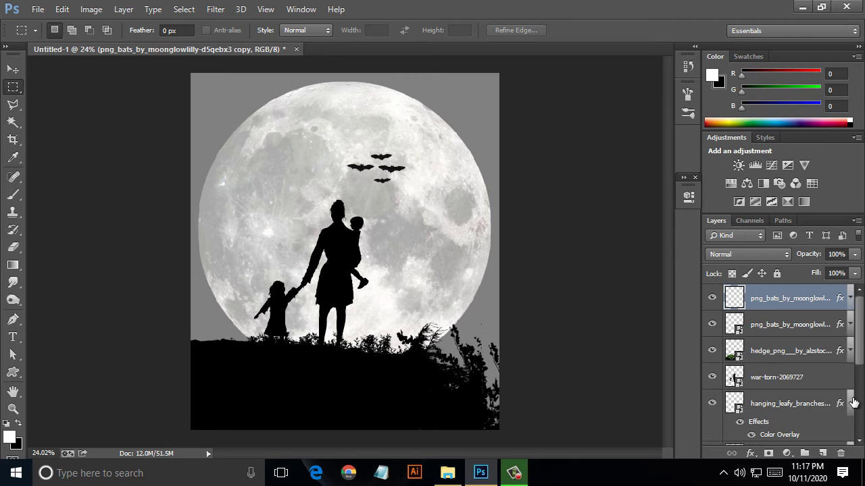
pyautogui.click(850, 403)
pyautogui.scroll(-5, 831, 406)
pyautogui.click(817, 438)
pyautogui.click(821, 453)
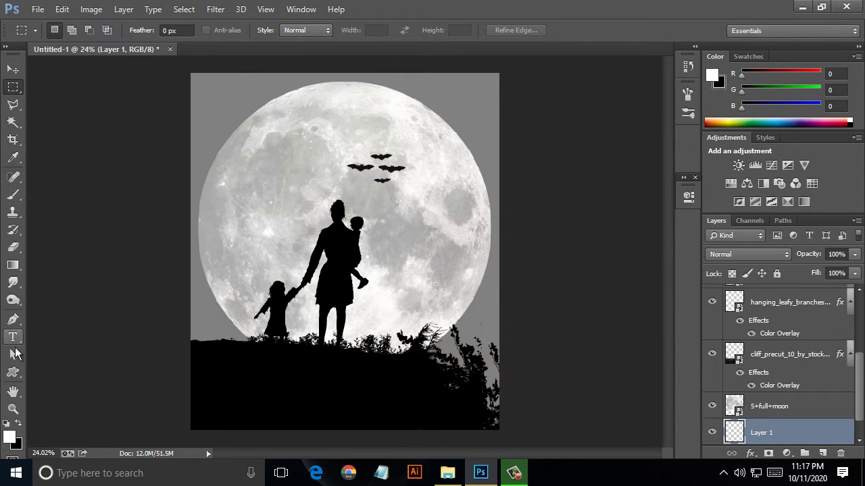
# Draw a rectangle shape of about 1955 × 2234 px covering the whole canvas behind the moon.
pyautogui.click(18, 378)
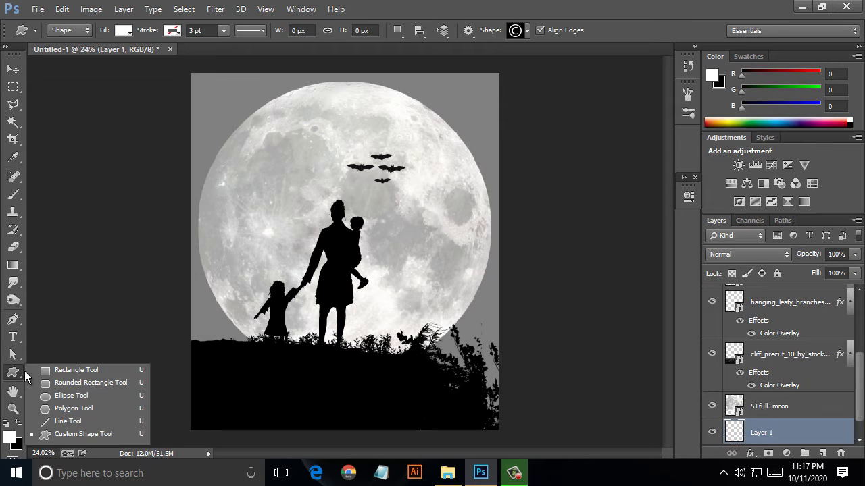
pyautogui.click(81, 368)
pyautogui.moveTo(189, 70); pyautogui.dragTo(506, 427)
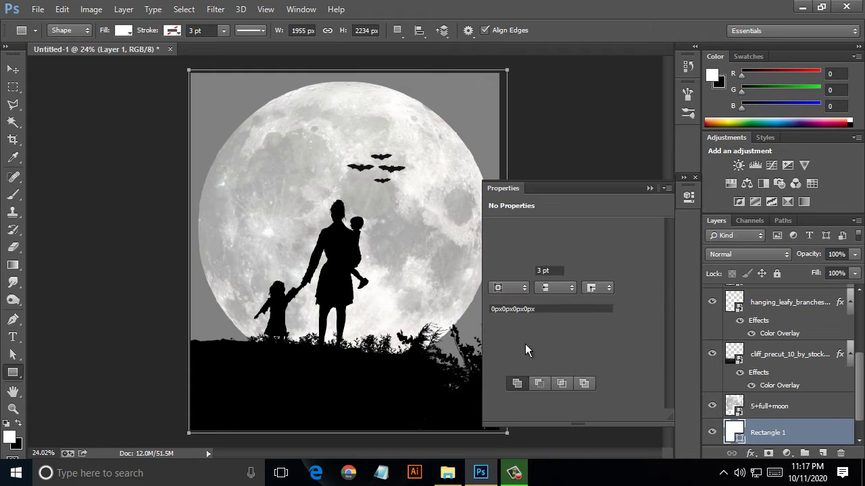
# Give the rectangle a linear gradient fill and change the gradient's black stop to medium blue.
pyautogui.click(498, 273)
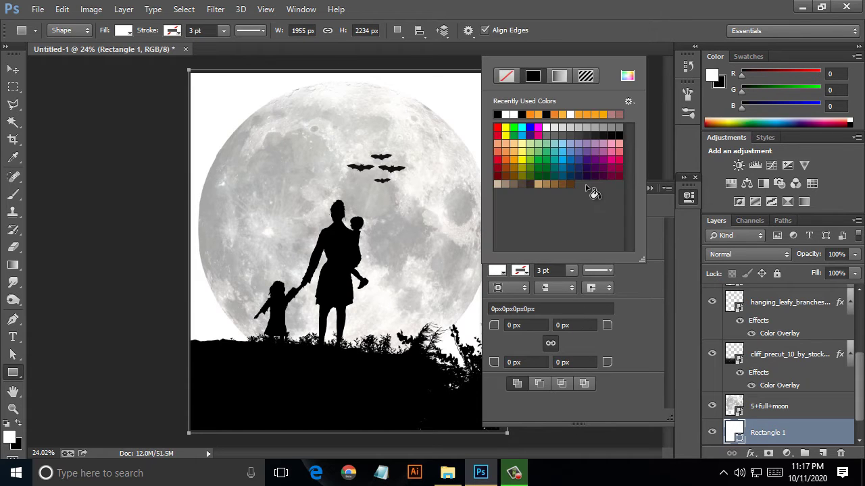
pyautogui.click(558, 76)
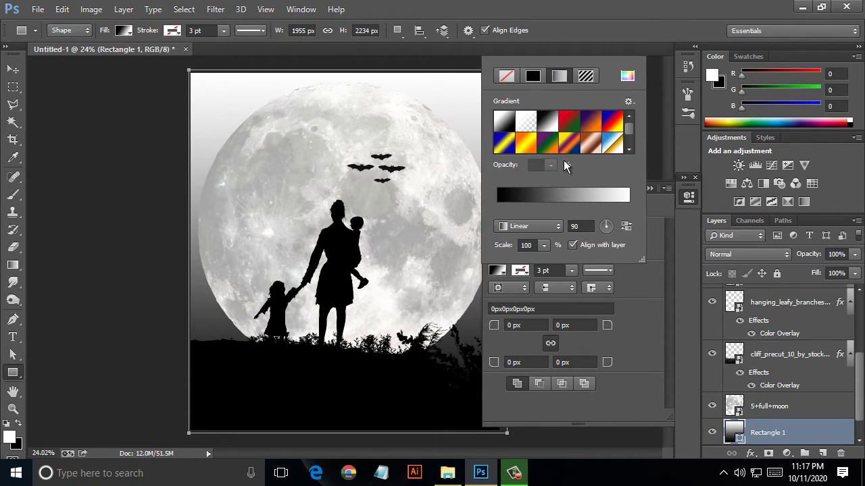
pyautogui.click(508, 194)
pyautogui.click(421, 342)
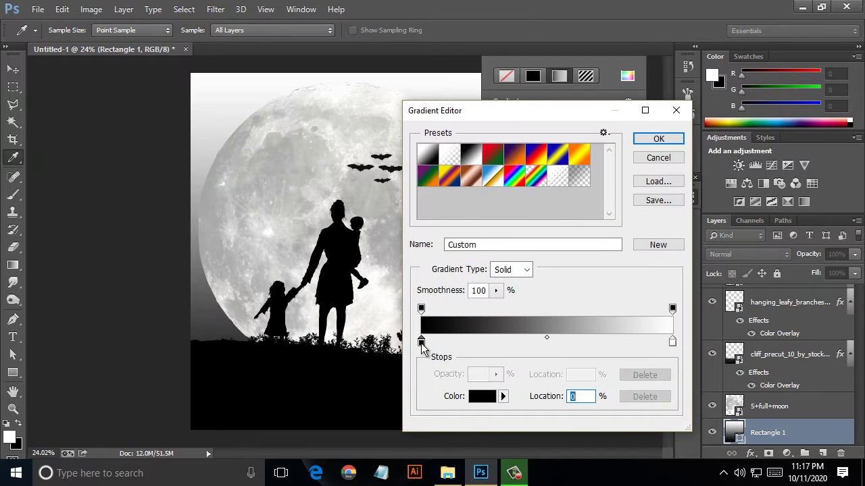
pyautogui.doubleClick(422, 343)
pyautogui.moveTo(600, 313); pyautogui.dragTo(600, 297)
pyautogui.click(535, 244)
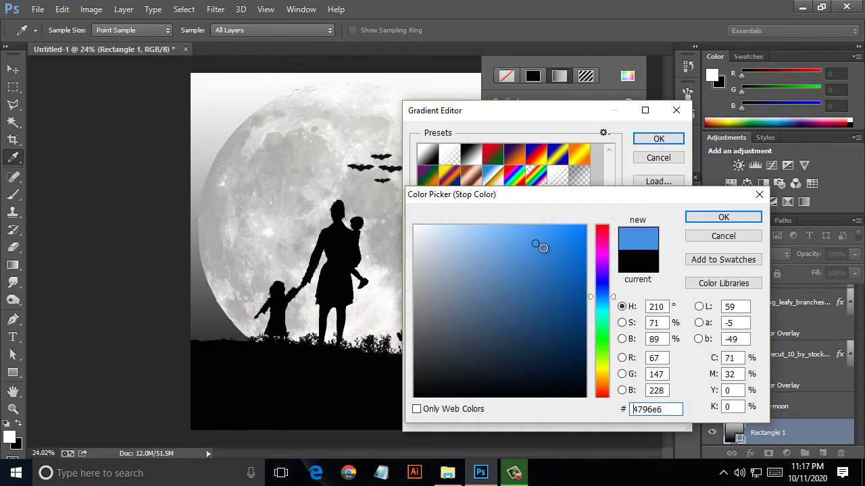
pyautogui.click(551, 270)
pyautogui.click(688, 217)
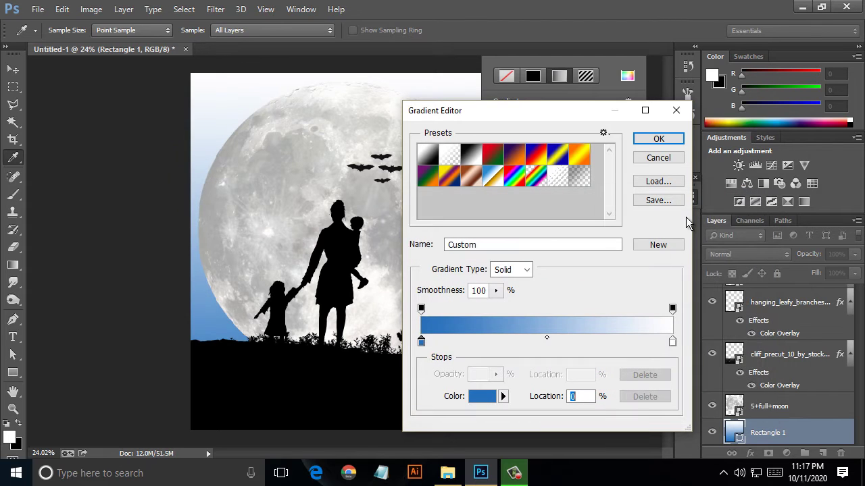
# Change the gradient's white stop to a dark navy blue, about #061452.
pyautogui.doubleClick(673, 343)
pyautogui.click(602, 280)
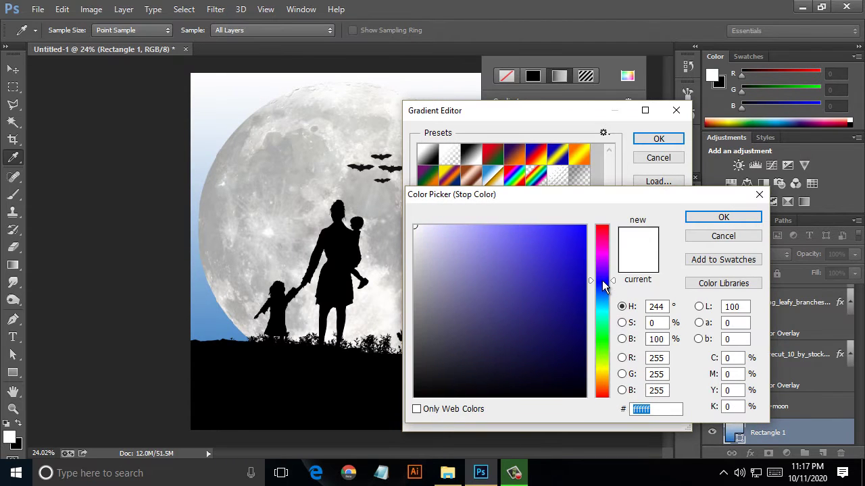
pyautogui.moveTo(602, 281); pyautogui.dragTo(602, 289)
pyautogui.click(572, 343)
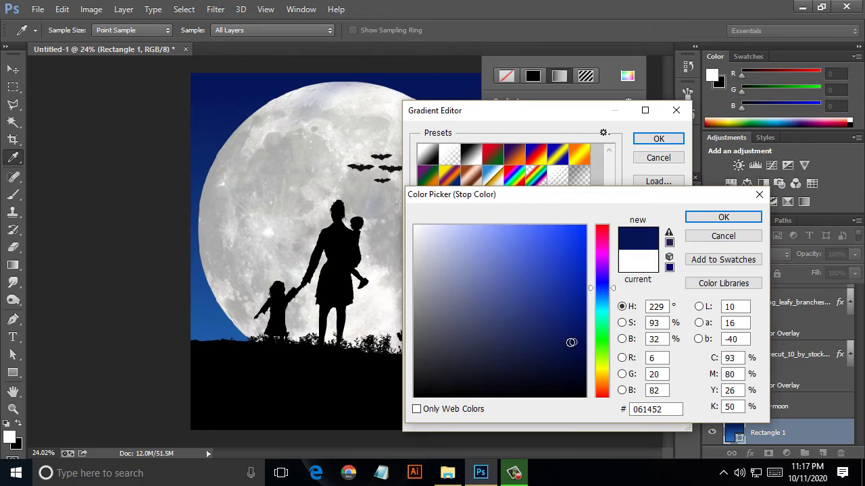
pyautogui.click(715, 218)
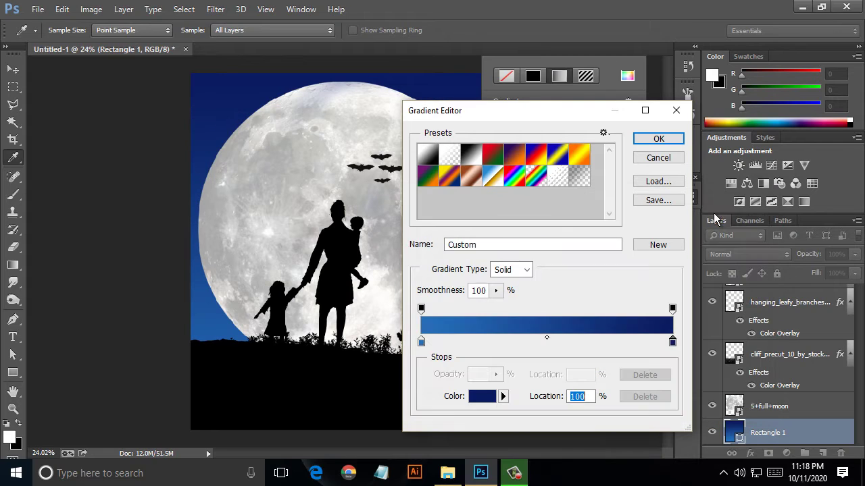
# Reverse the order of the gradient stops, moving the navy stop to 0% and the medium blue stop to 100%.
pyautogui.moveTo(672, 343); pyautogui.dragTo(625, 344)
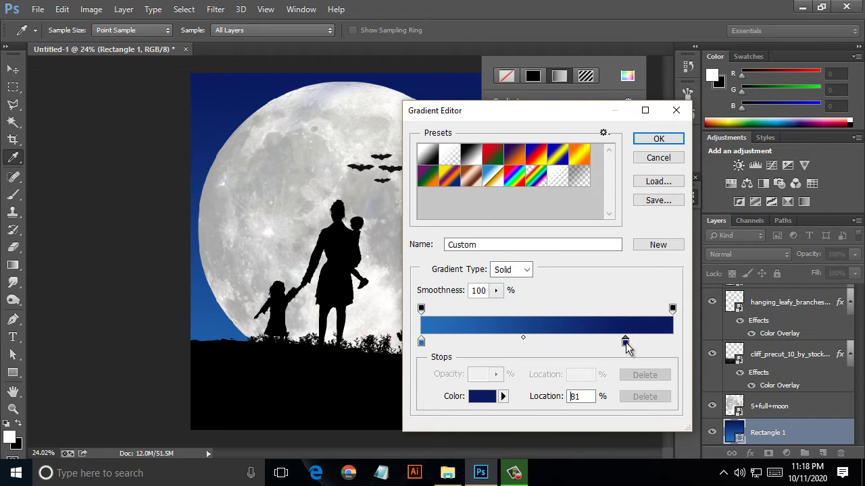
pyautogui.moveTo(560, 351); pyautogui.dragTo(524, 343)
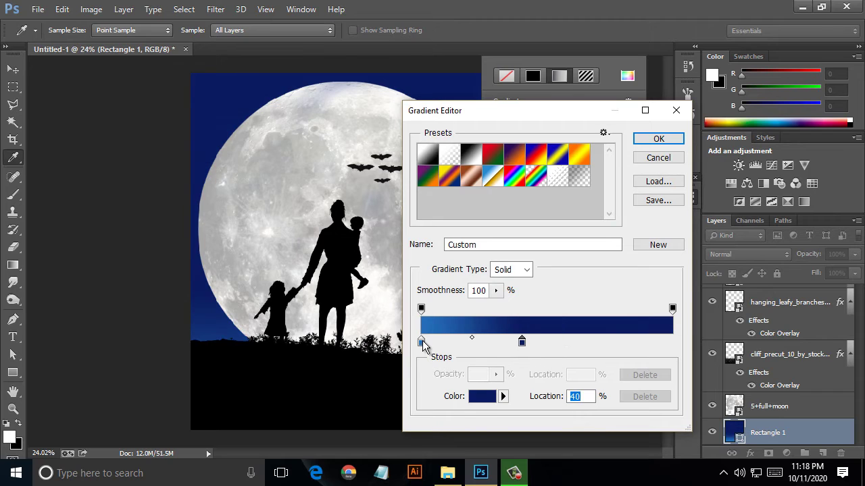
pyautogui.moveTo(421, 343); pyautogui.dragTo(674, 344)
pyautogui.moveTo(475, 346); pyautogui.dragTo(421, 342)
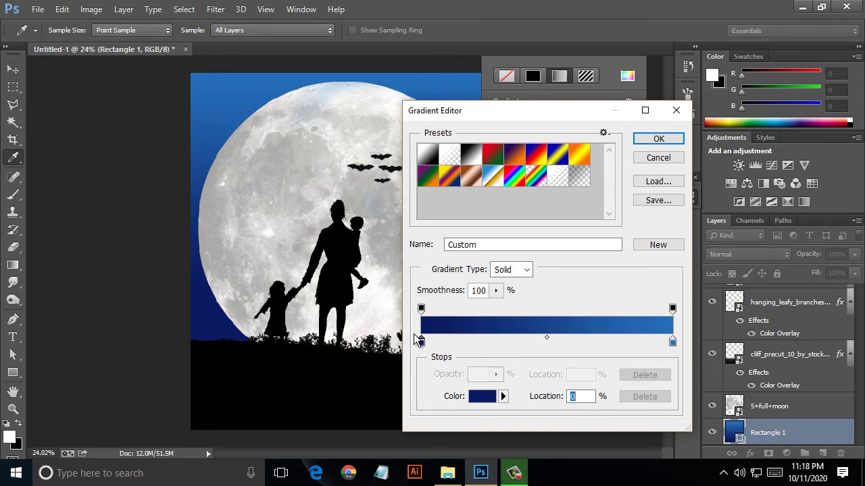
# Move the gradient's navy stop inward from its 0% end and apply the edited gradient to the background rectangle.
pyautogui.moveTo(673, 343)
pyautogui.mouseDown()
pyautogui.moveTo(653, 344)
pyautogui.moveTo(672, 344)
pyautogui.mouseUp()
pyautogui.moveTo(421, 343); pyautogui.dragTo(466, 350)
pyautogui.click(659, 138)
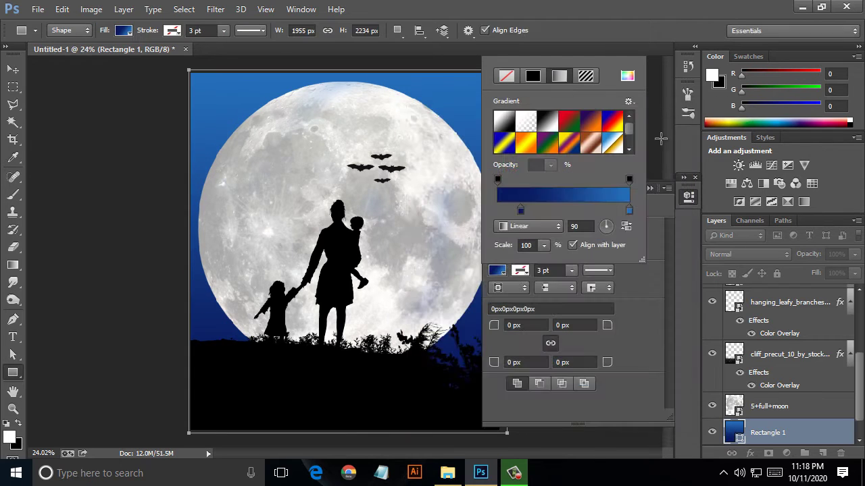
pyautogui.click(659, 191)
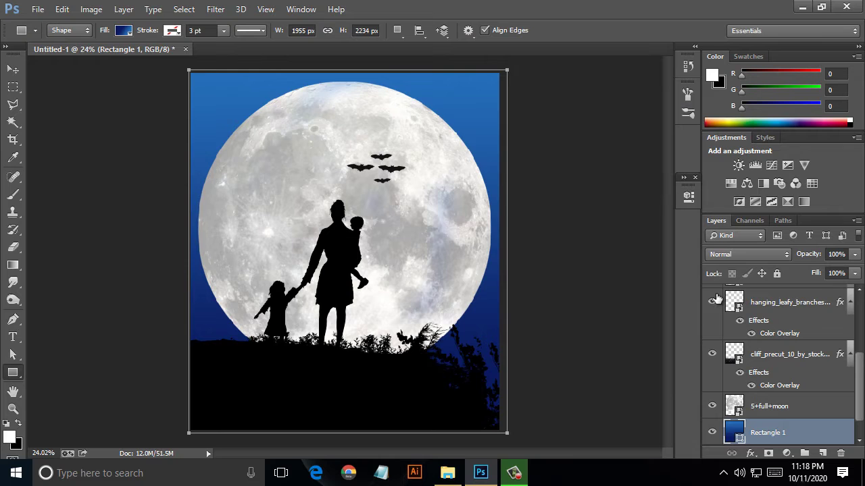
# Convert the Rectangle 1 gradient layer to a smart object.
pyautogui.rightClick(796, 427)
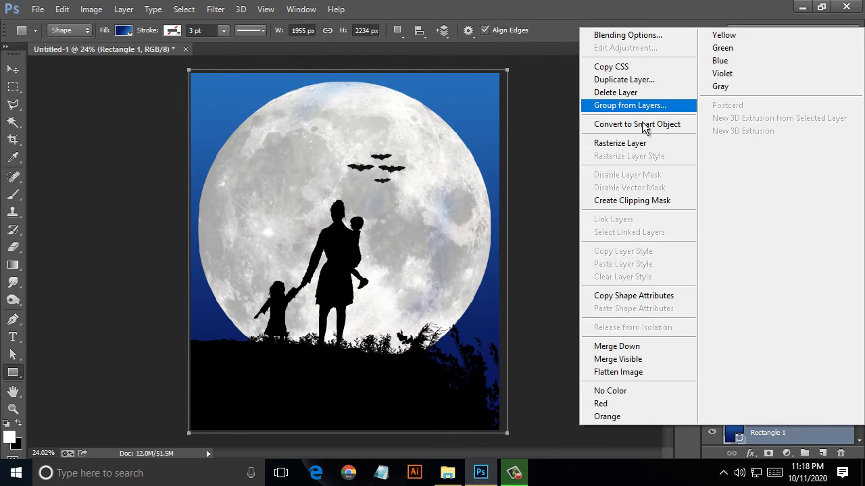
pyautogui.click(643, 126)
pyautogui.scroll(-1, 796, 302)
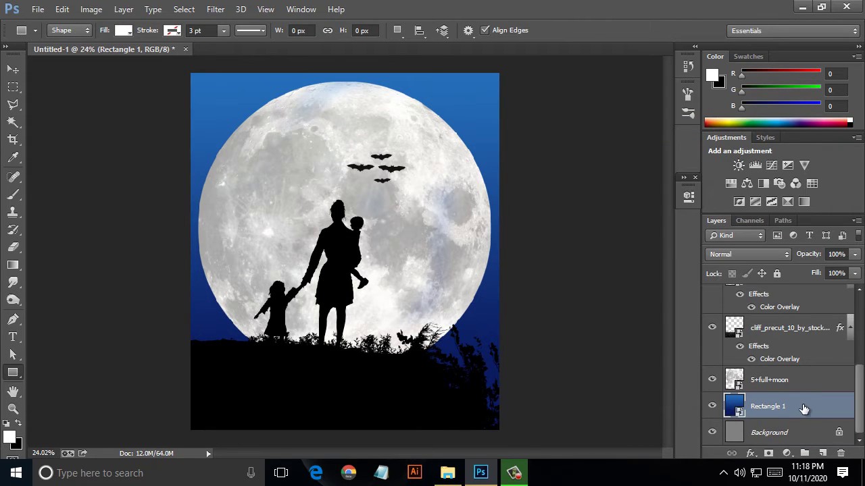
# Place a duplicate of the gradient rectangle at the top of the layer stack with Soft Light blending.
pyautogui.hotkey('ctrl', 'j')
pyautogui.moveTo(811, 410); pyautogui.dragTo(784, 290)
pyautogui.click(762, 254)
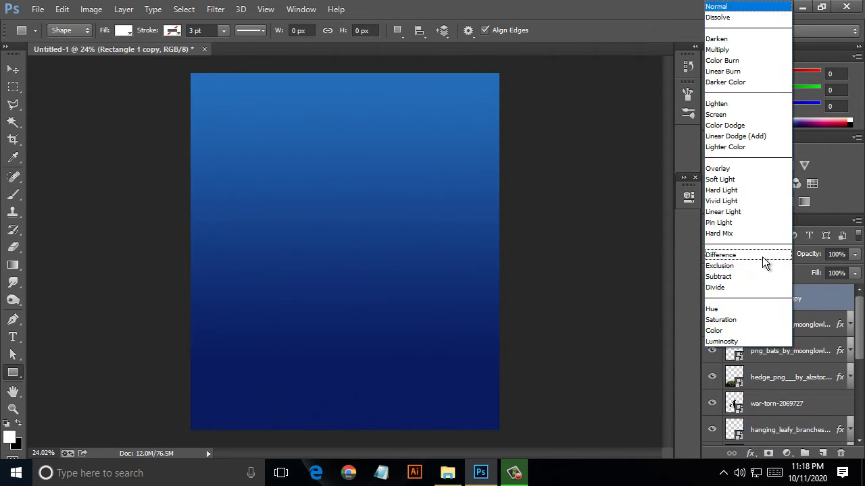
pyautogui.click(735, 181)
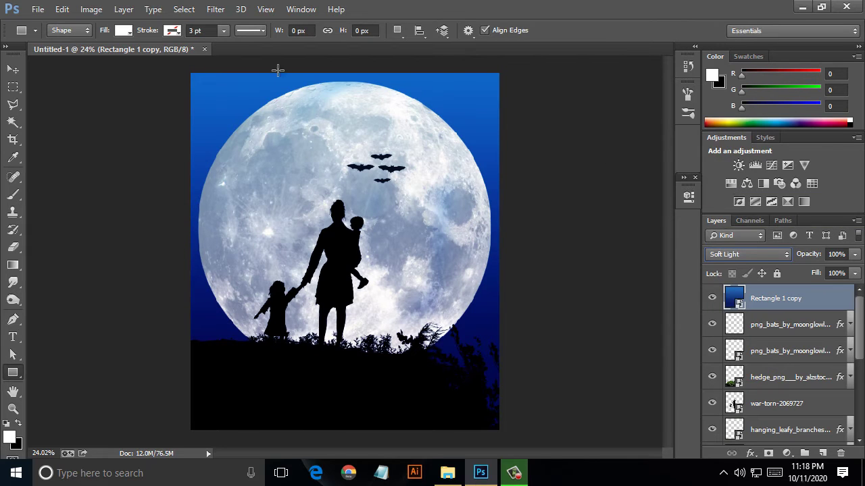
# Apply a Gaussian Blur with a radius of 117.7 pixels to the gradient copy.
pyautogui.click(215, 9)
pyautogui.moveTo(347, 158)
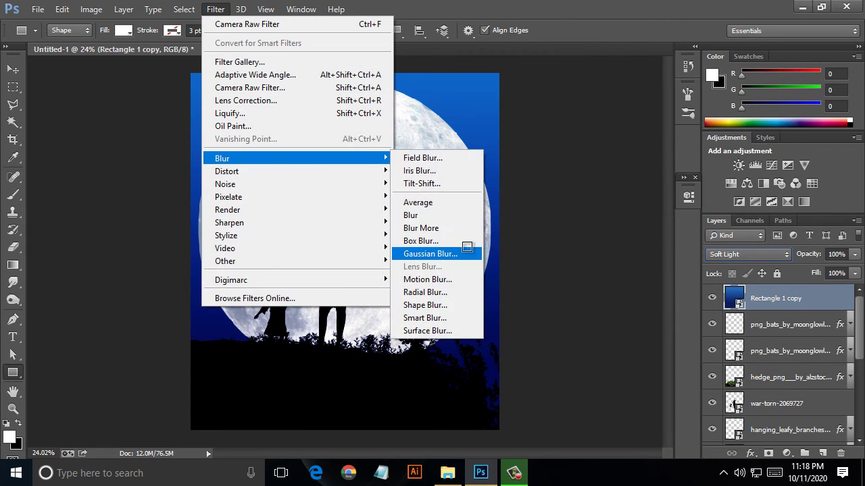
pyautogui.click(467, 253)
pyautogui.moveTo(635, 247); pyautogui.dragTo(639, 244)
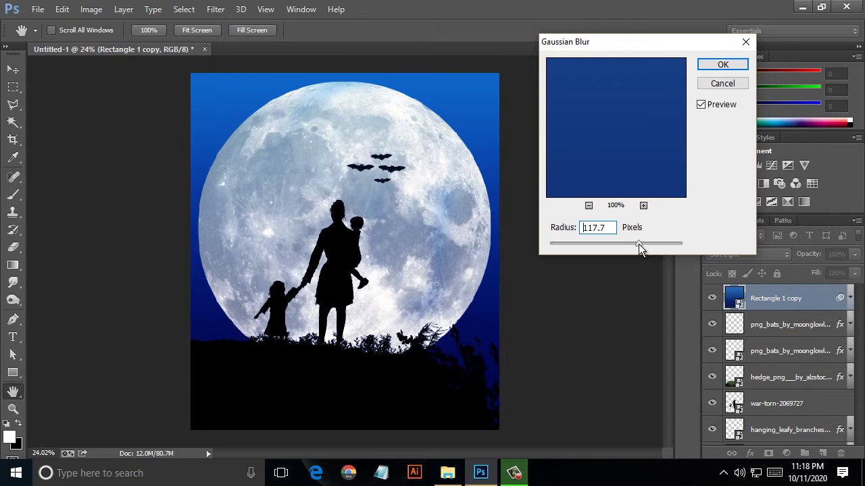
pyautogui.click(722, 64)
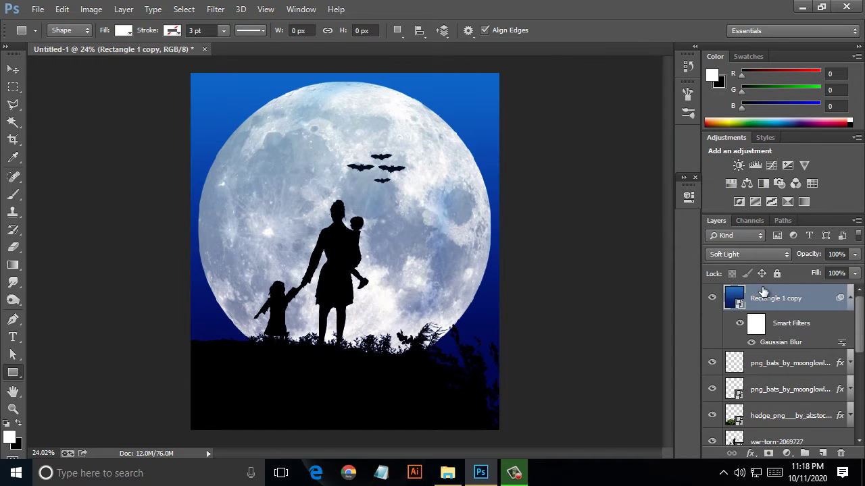
# Compare the image with and without the Soft Light gradient copy by toggling its visibility.
pyautogui.click(712, 299)
pyautogui.click(713, 299)
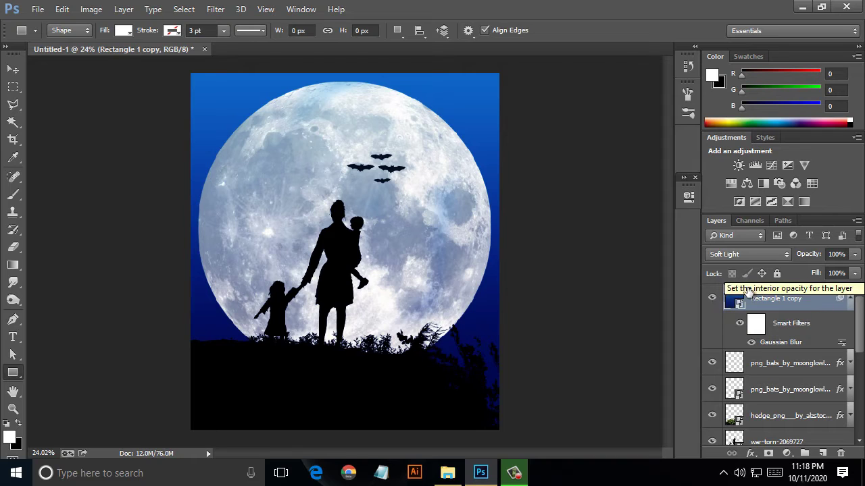
pyautogui.click(713, 302)
pyautogui.click(714, 302)
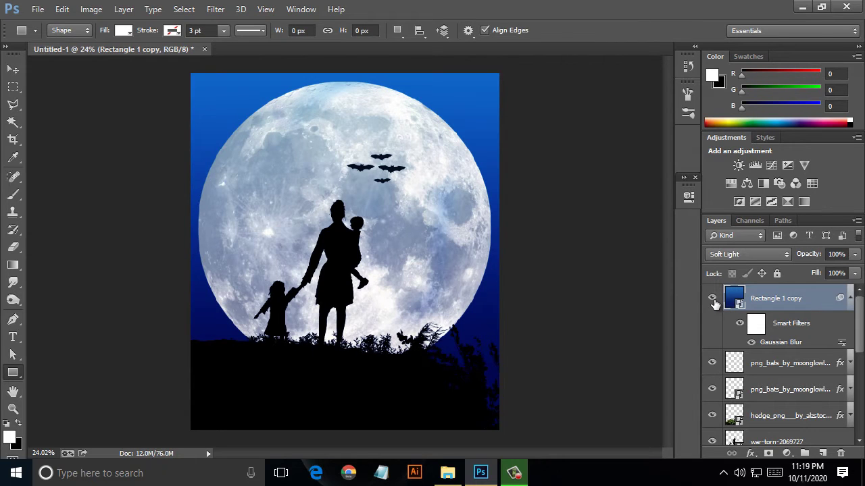
# Rasterize the blurred gradient copy through the Eraser tool.
pyautogui.press('e')
pyautogui.click(282, 243)
pyautogui.click(416, 193)
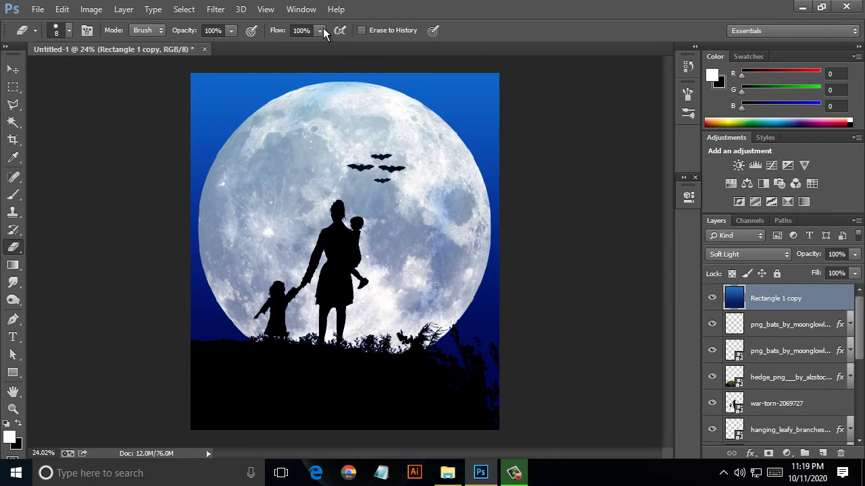
pyautogui.click(321, 30)
pyautogui.moveTo(233, 32); pyautogui.dragTo(200, 44)
pyautogui.rightClick(468, 184)
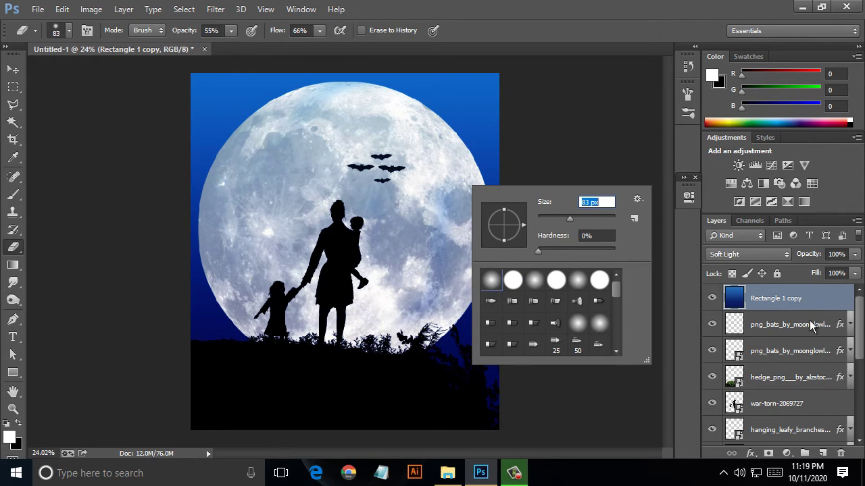
# Add a layer mask to the gradient copy and set up a soft round brush of 121 px, 38% opacity and 54% flow.
pyautogui.click(768, 453)
pyautogui.click(768, 454)
pyautogui.click(11, 200)
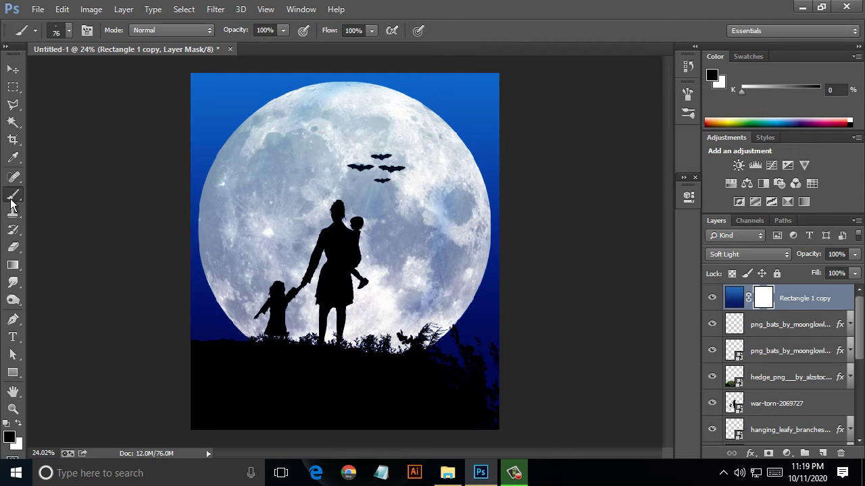
pyautogui.rightClick(341, 275)
pyautogui.click(369, 370)
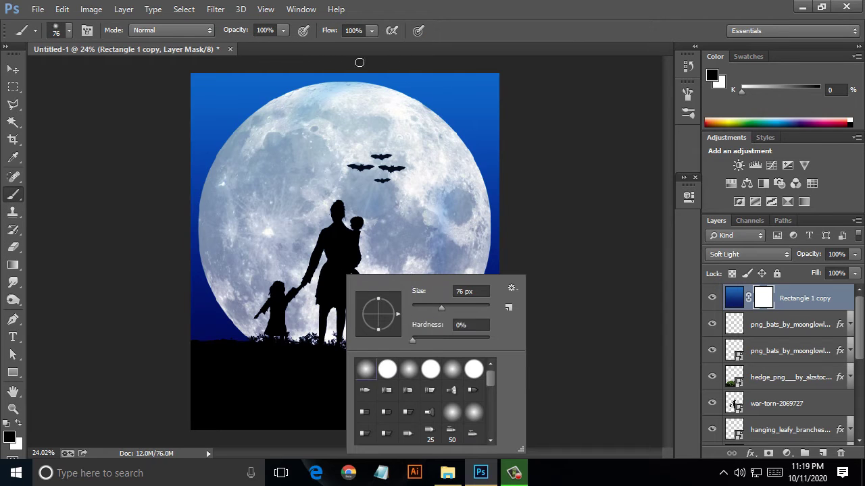
pyautogui.click(371, 31)
pyautogui.click(338, 44)
pyautogui.click(283, 31)
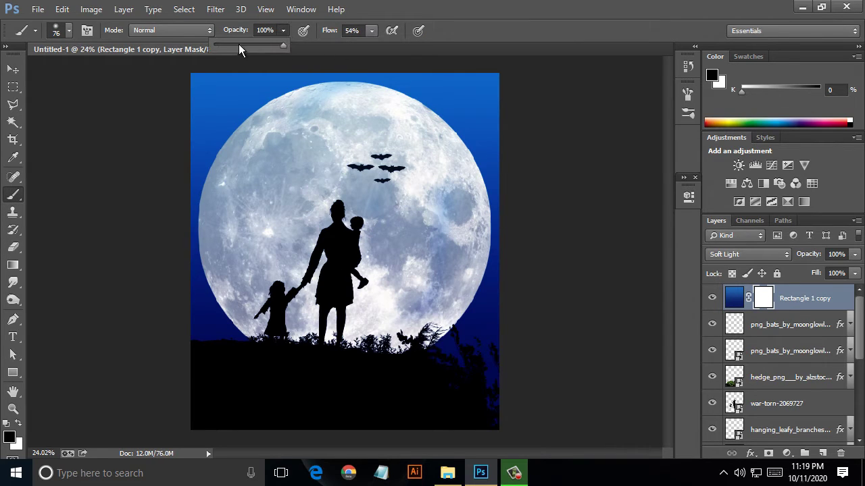
pyautogui.rightClick(373, 383)
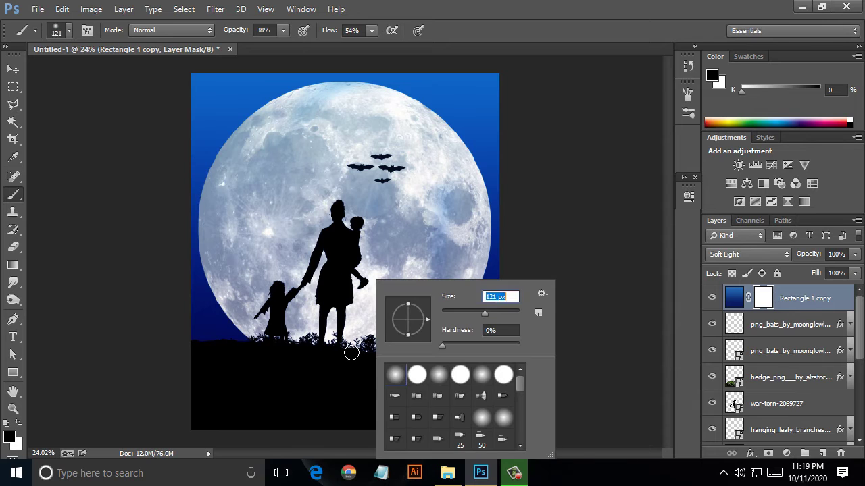
pyautogui.press('Return')
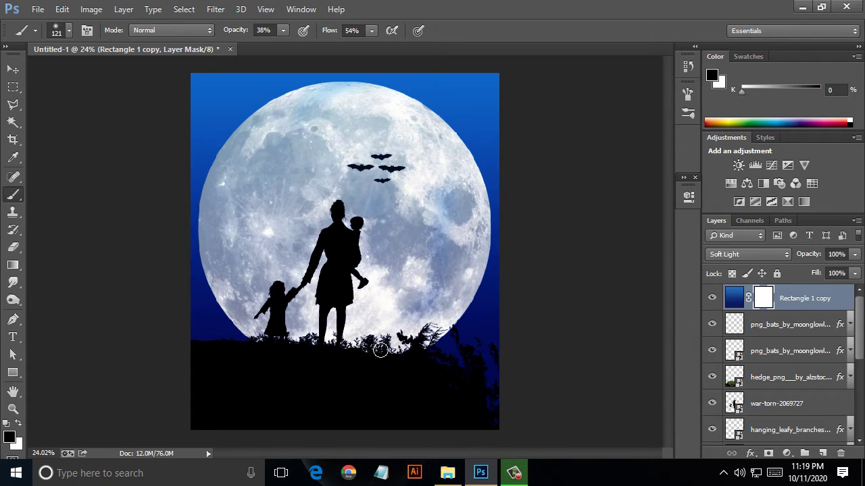
# Paint black on the gradient copy's mask along the foliage and ground edge below the figures.
pyautogui.scroll(5, 351, 367)
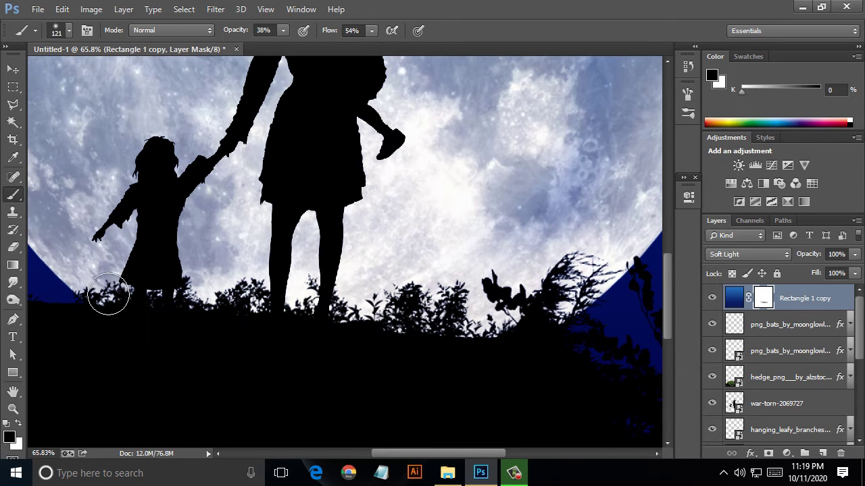
pyautogui.scroll(3, 169, 311)
pyautogui.scroll(2, 182, 331)
pyautogui.scroll(-5, 309, 356)
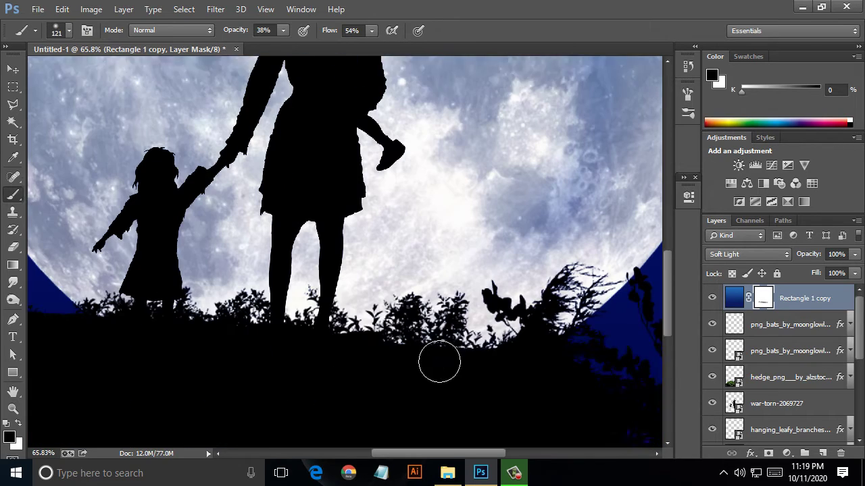
pyautogui.press('space')
pyautogui.moveTo(510, 348); pyautogui.dragTo(319, 327)
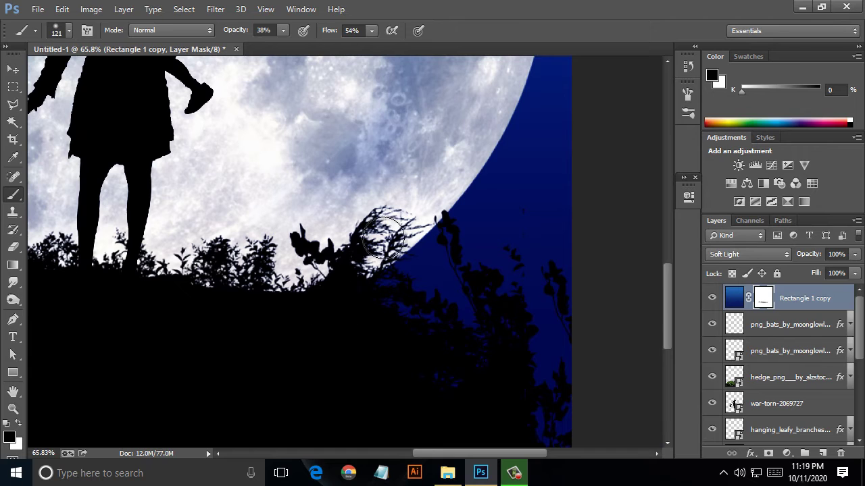
pyautogui.scroll(-3, 234, 302)
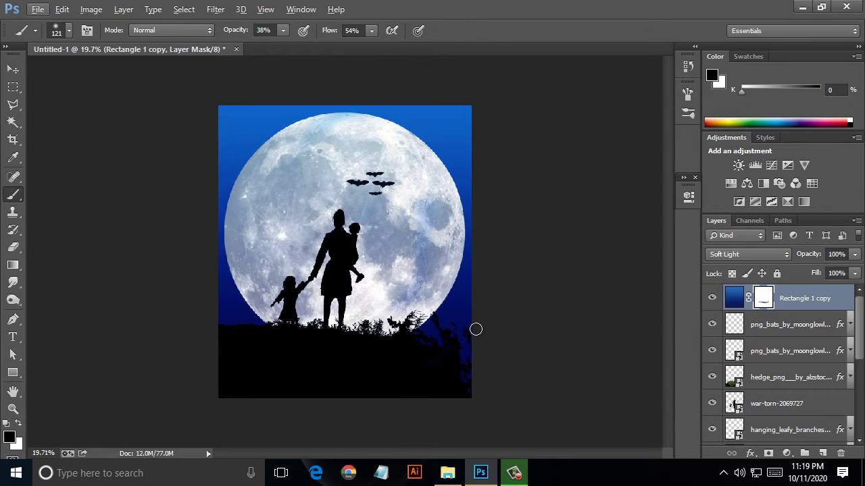
# Delete both bat layers from the composite.
pyautogui.click(712, 325)
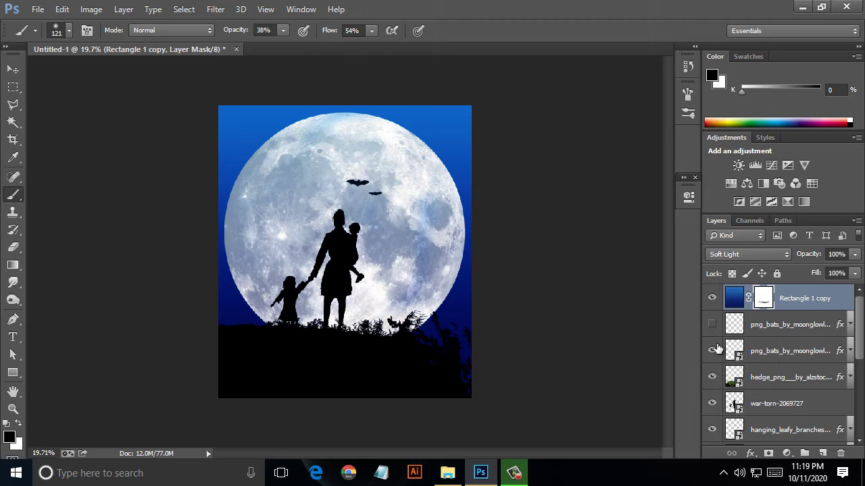
pyautogui.click(799, 333)
pyautogui.click(841, 452)
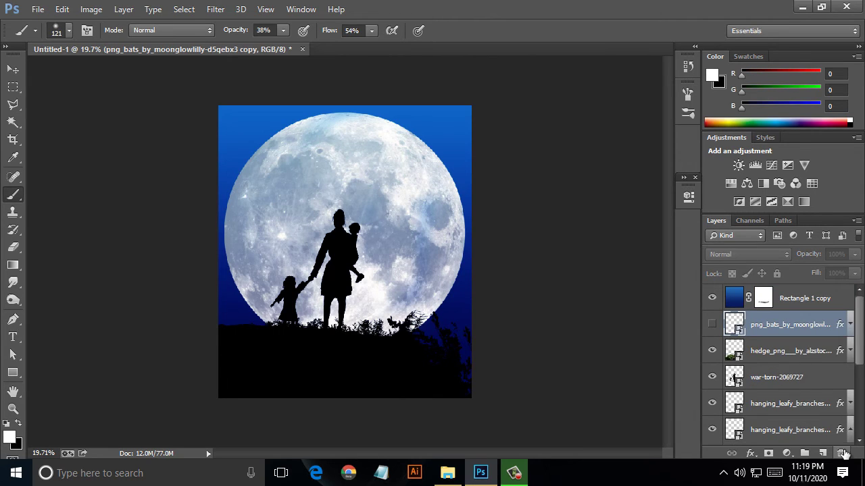
pyautogui.click(841, 452)
# Place full-moon-2055469_1280.jpg from the image folder as a Soft Light layer at the top of the layer stack.
pyautogui.click(447, 472)
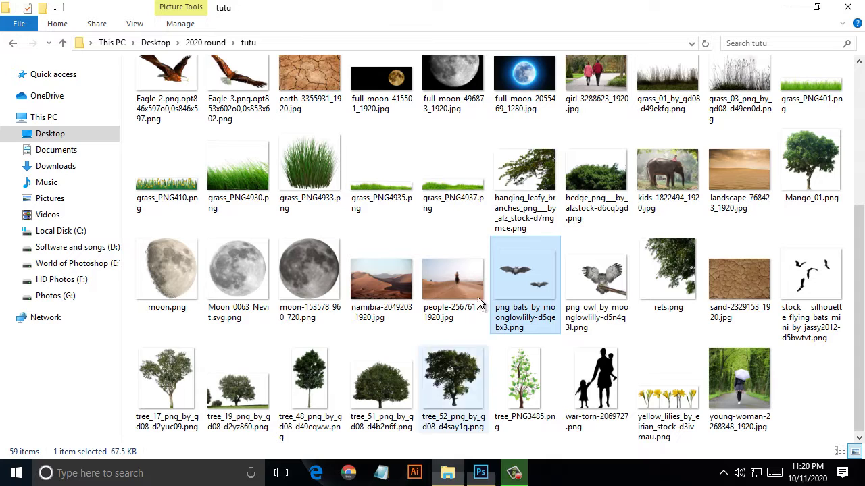
pyautogui.moveTo(524, 81); pyautogui.dragTo(367, 254)
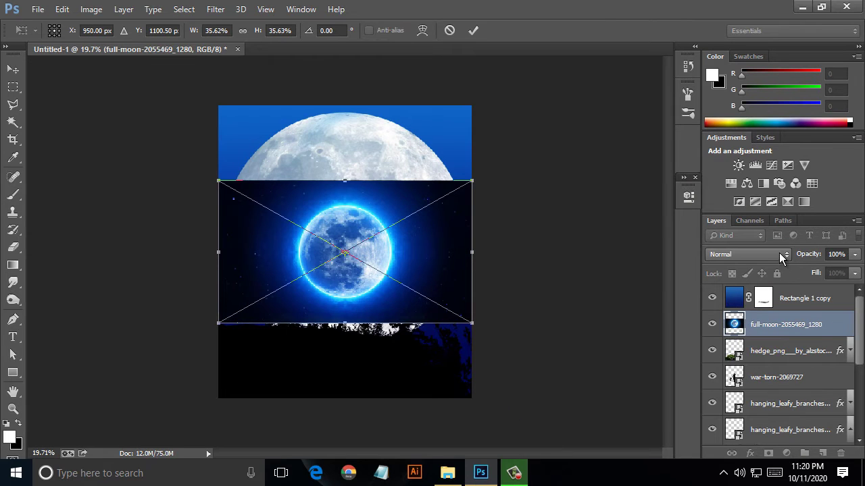
pyautogui.click(781, 255)
pyautogui.click(733, 180)
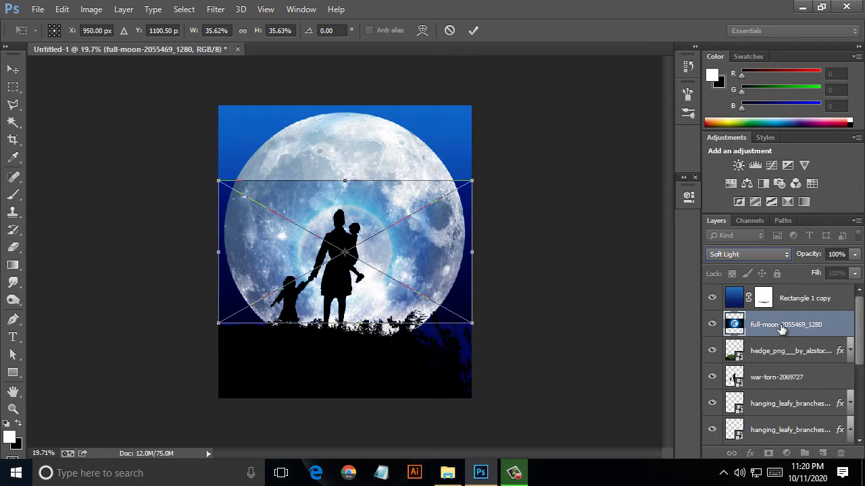
pyautogui.click(475, 31)
pyautogui.press('b')
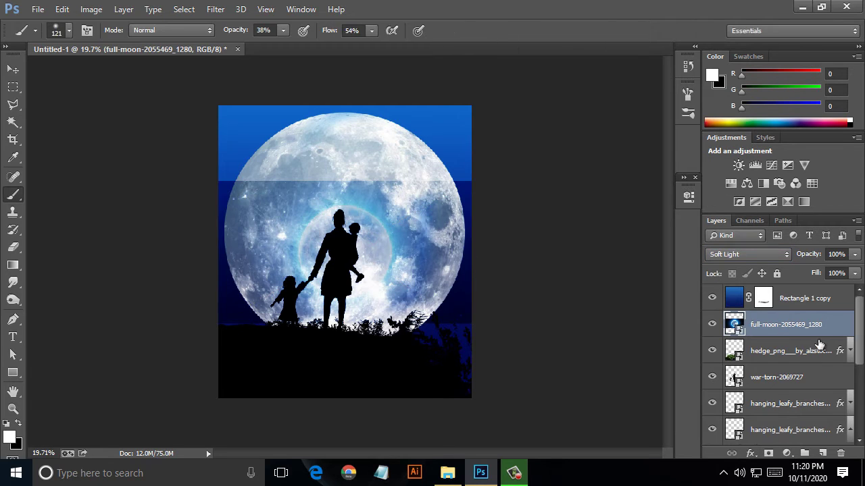
pyautogui.moveTo(803, 326)
pyautogui.mouseDown()
pyautogui.moveTo(803, 294)
pyautogui.moveTo(776, 285)
pyautogui.mouseUp()
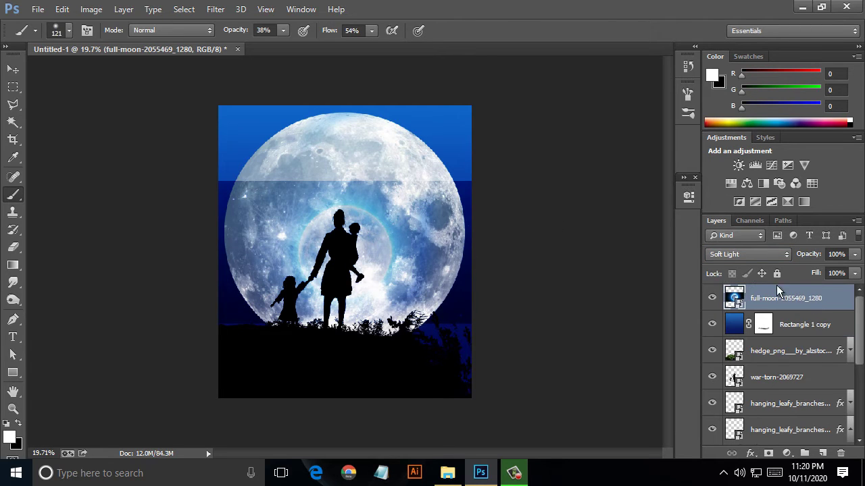
# Scale the placed glowing moon image up to about 47% and flip it vertically.
pyautogui.click(12, 70)
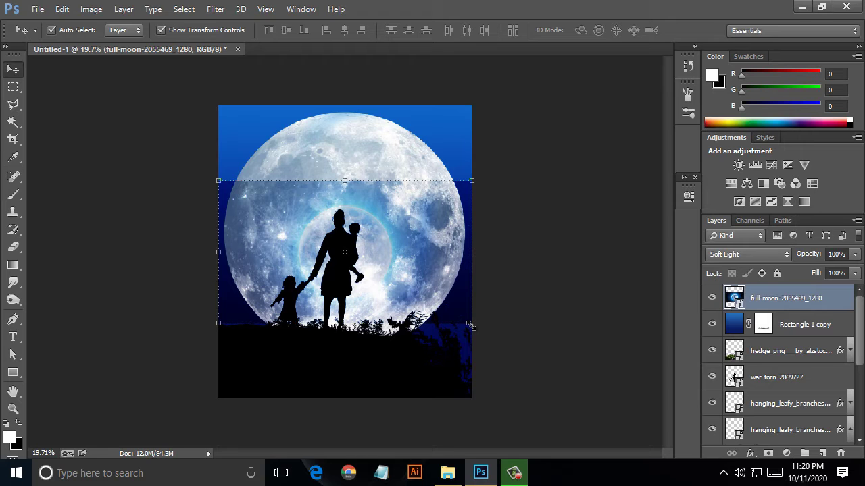
pyautogui.moveTo(471, 326); pyautogui.dragTo(512, 345)
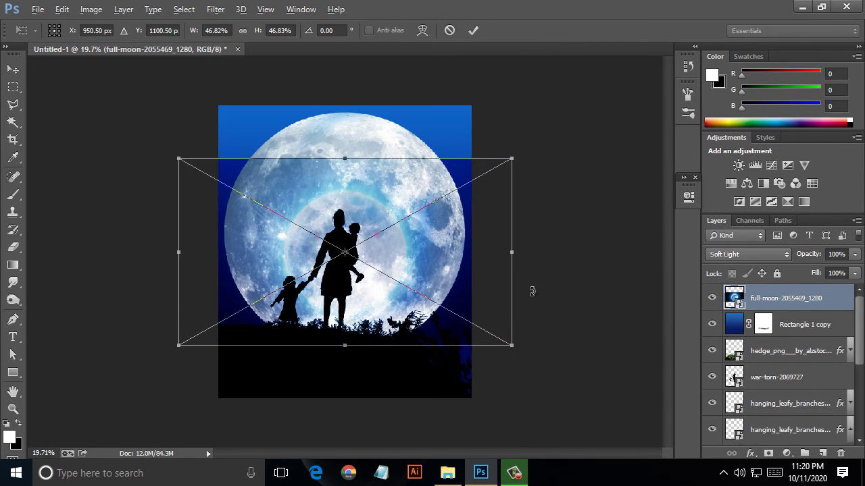
pyautogui.rightClick(421, 216)
pyautogui.click(518, 424)
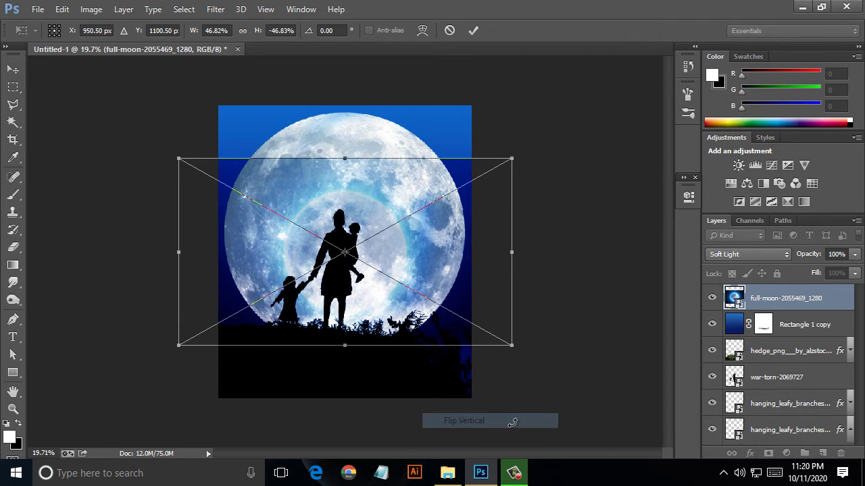
# Rotate the placed glowing moon image 90° counter-clockwise and stretch it beyond the canvas to about 60% width and -88% height.
pyautogui.rightClick(400, 276)
pyautogui.click(470, 225)
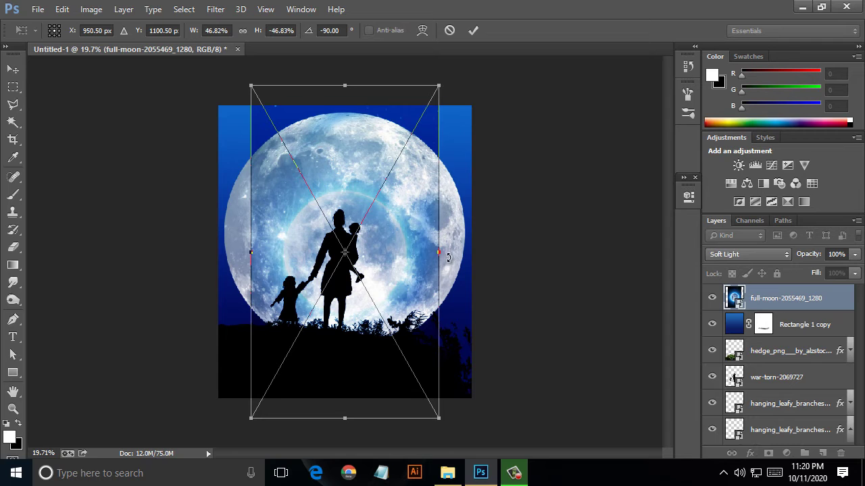
pyautogui.moveTo(440, 254); pyautogui.dragTo(480, 246)
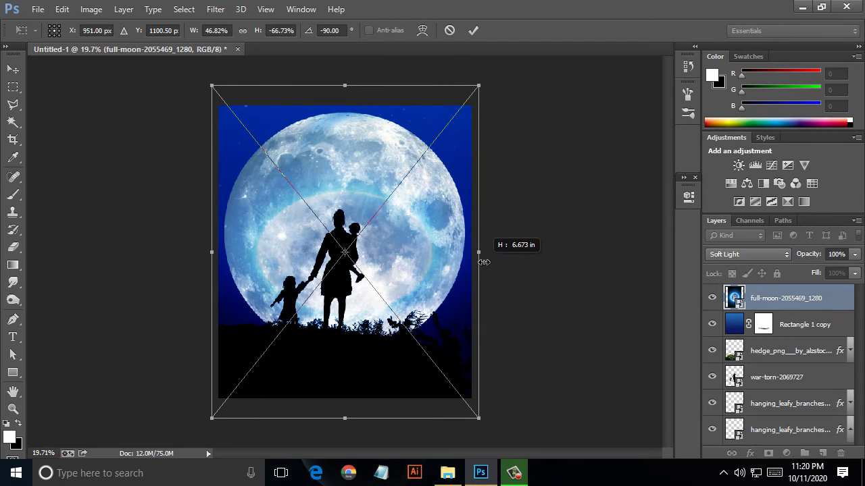
pyautogui.moveTo(345, 86); pyautogui.dragTo(342, 37)
pyautogui.moveTo(372, 242); pyautogui.dragTo(374, 243)
pyautogui.moveTo(480, 233); pyautogui.dragTo(514, 233)
pyautogui.moveTo(210, 233); pyautogui.dragTo(163, 233)
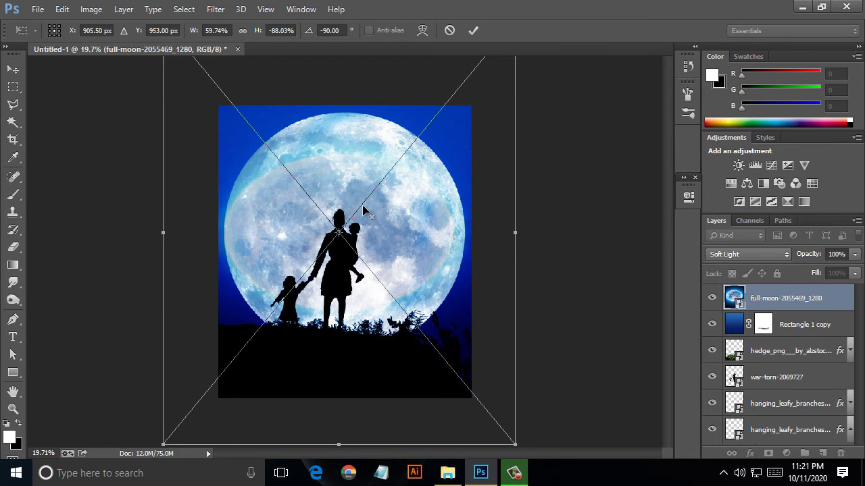
# Enlarge the rotated glowing moon image to about 81% width and -94% height, centred on the canvas horizontally, and apply the transform.
pyautogui.scroll(-3, 363, 212)
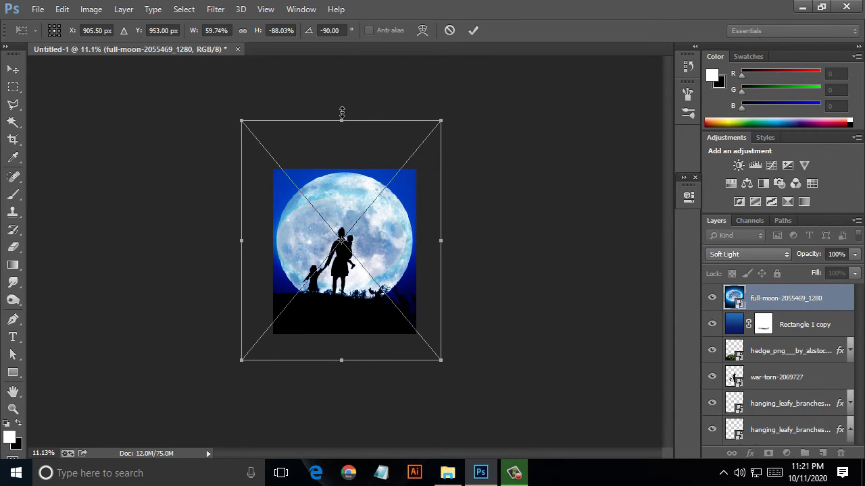
pyautogui.moveTo(340, 113); pyautogui.dragTo(341, 86)
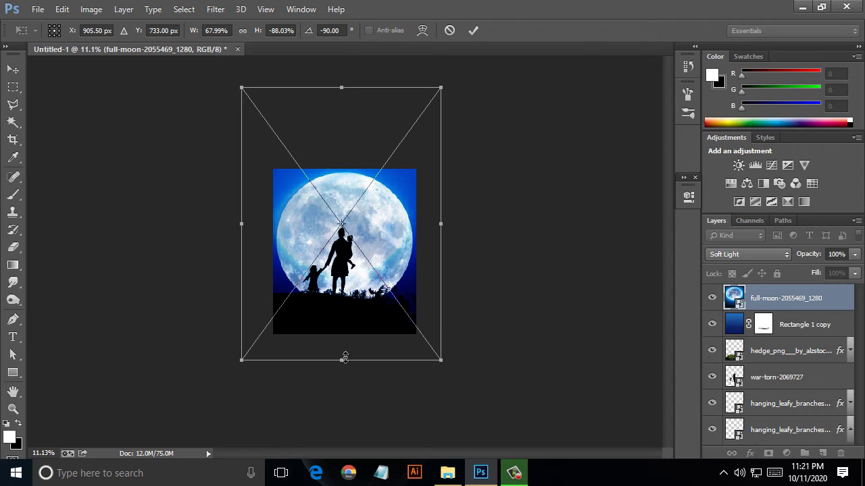
pyautogui.moveTo(345, 358); pyautogui.dragTo(342, 399)
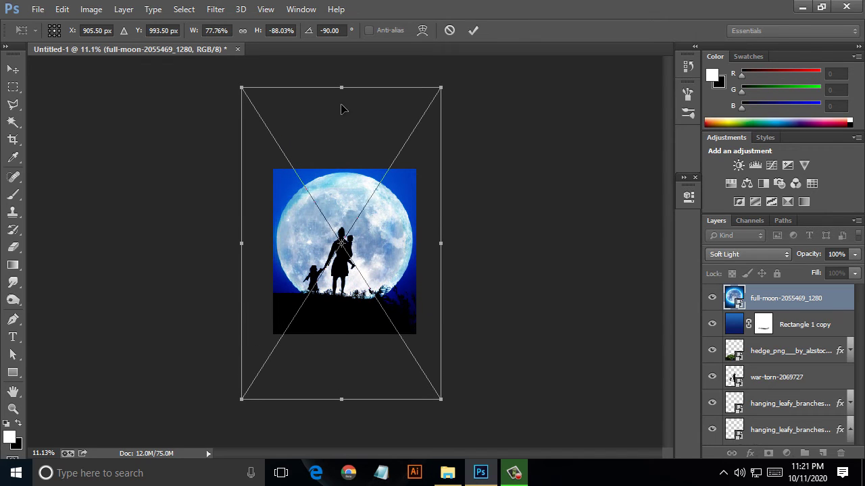
pyautogui.moveTo(342, 87); pyautogui.dragTo(342, 73)
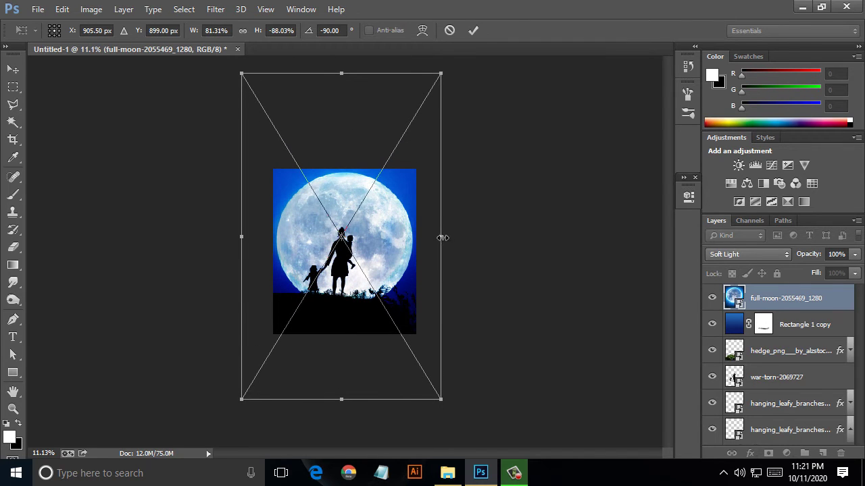
pyautogui.moveTo(443, 237); pyautogui.dragTo(452, 238)
pyautogui.moveTo(239, 240); pyautogui.dragTo(237, 238)
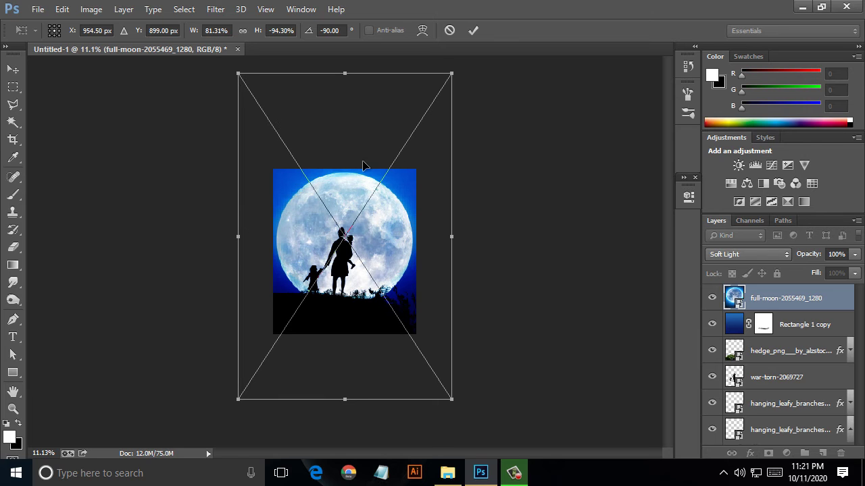
pyautogui.press('Return')
pyautogui.scroll(5, 308, 288)
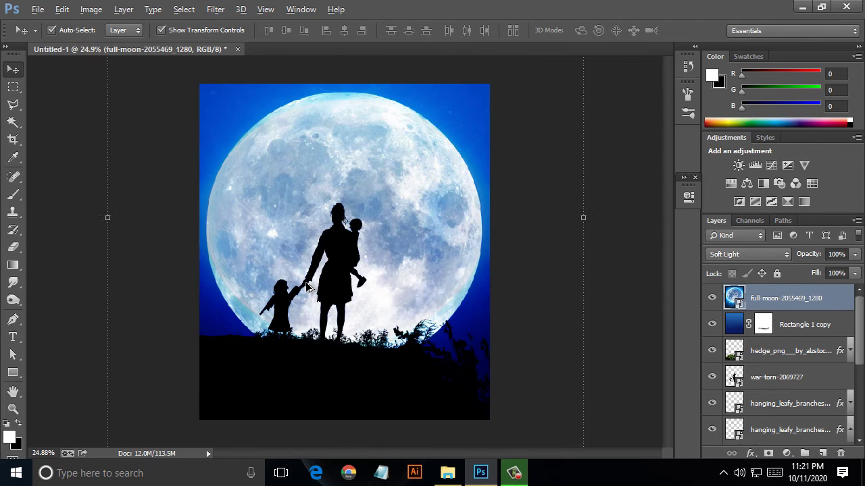
pyautogui.scroll(3, 308, 287)
pyautogui.scroll(-4, 307, 287)
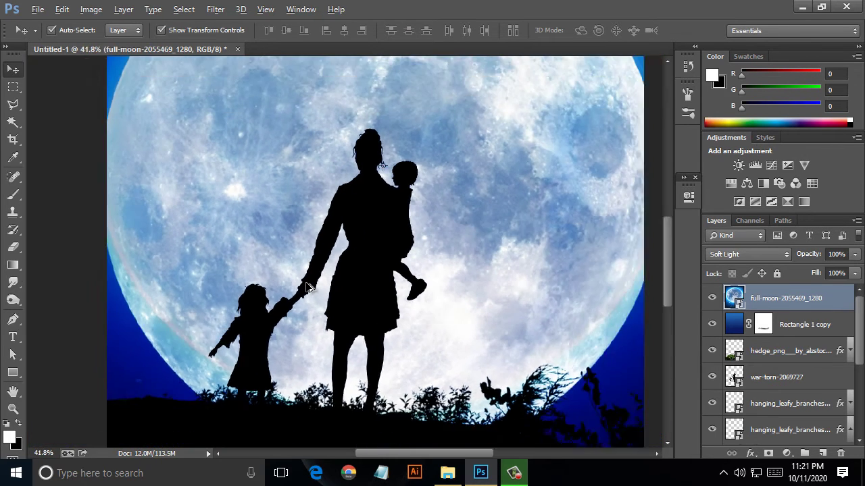
pyautogui.scroll(-4, 307, 287)
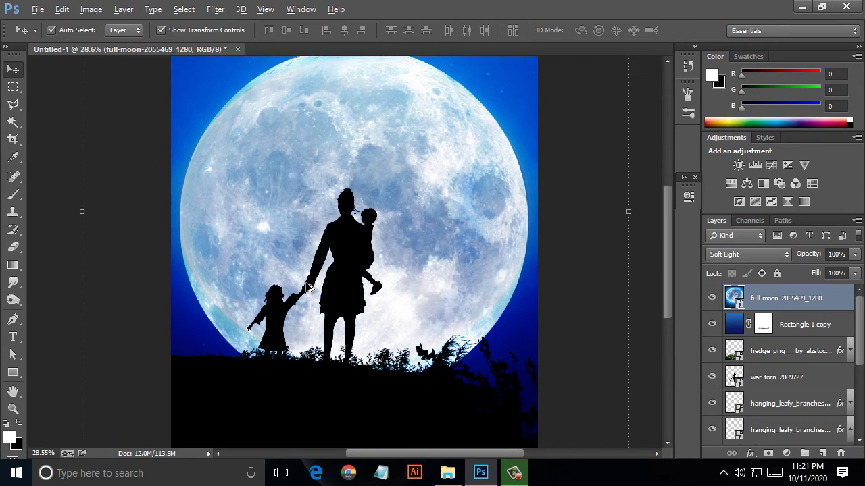
pyautogui.scroll(-1, 307, 287)
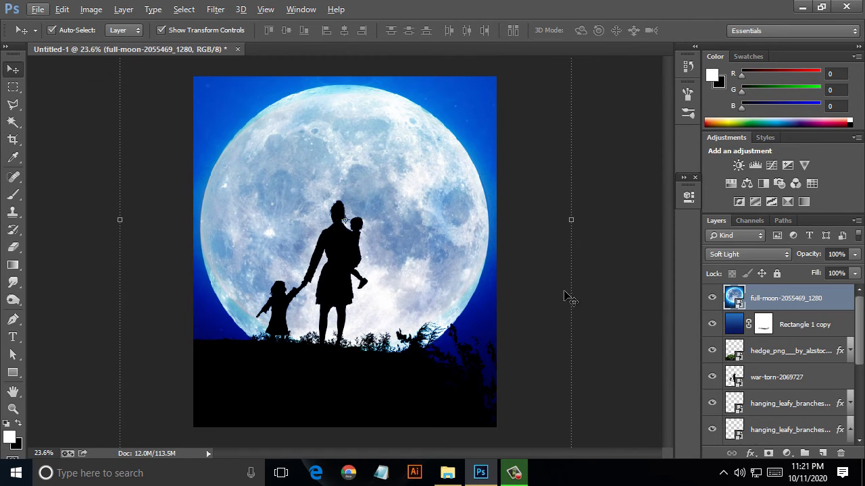
# Reduce the Rectangle 1 copy layer's fill to 28% and compare the composite with that layer hidden and shown.
pyautogui.click(743, 327)
pyautogui.click(855, 273)
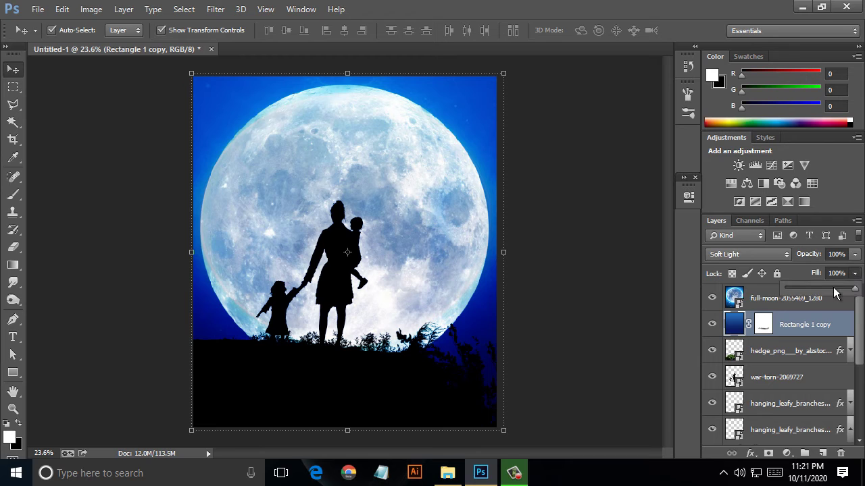
pyautogui.moveTo(856, 288); pyautogui.dragTo(826, 288)
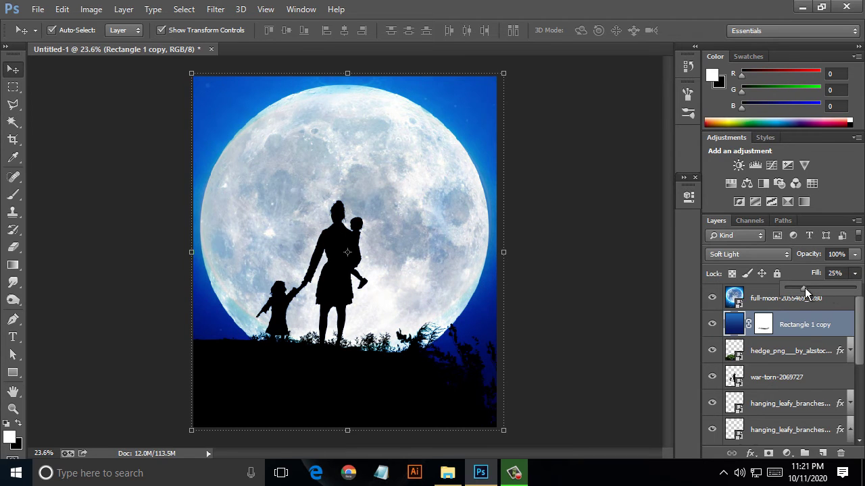
pyautogui.click(714, 327)
pyautogui.click(714, 327)
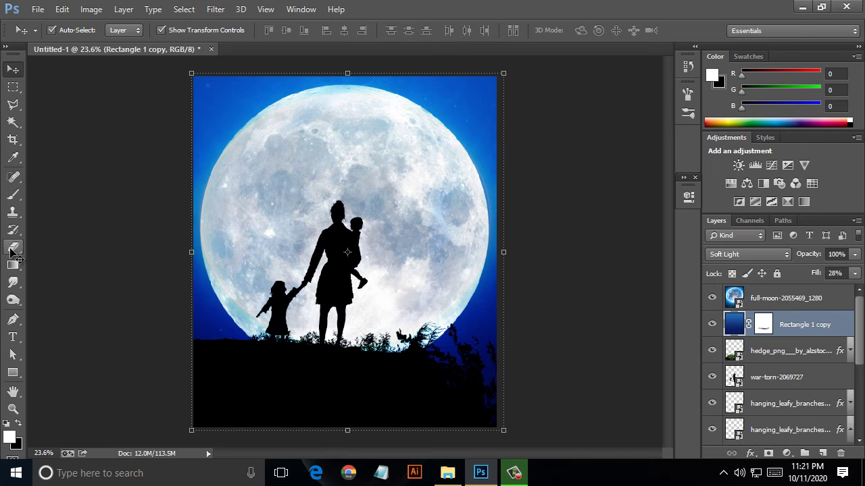
# Add a layer mask to the full-moon-2055469_1280 layer and paint black around the moon's rim with a 195 px brush.
pyautogui.click(761, 298)
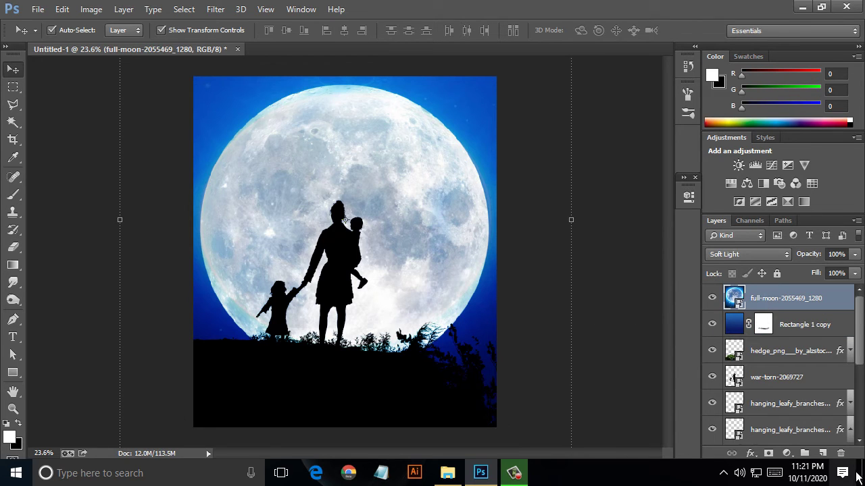
pyautogui.click(768, 454)
pyautogui.click(13, 195)
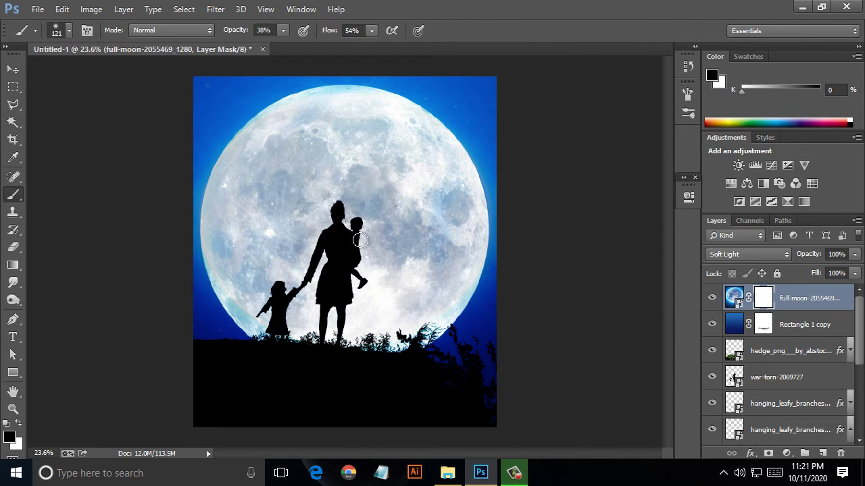
pyautogui.rightClick(373, 247)
pyautogui.moveTo(245, 311)
pyautogui.mouseDown()
pyautogui.moveTo(225, 286)
pyautogui.moveTo(260, 328)
pyautogui.mouseUp()
pyautogui.moveTo(374, 347); pyautogui.dragTo(454, 301)
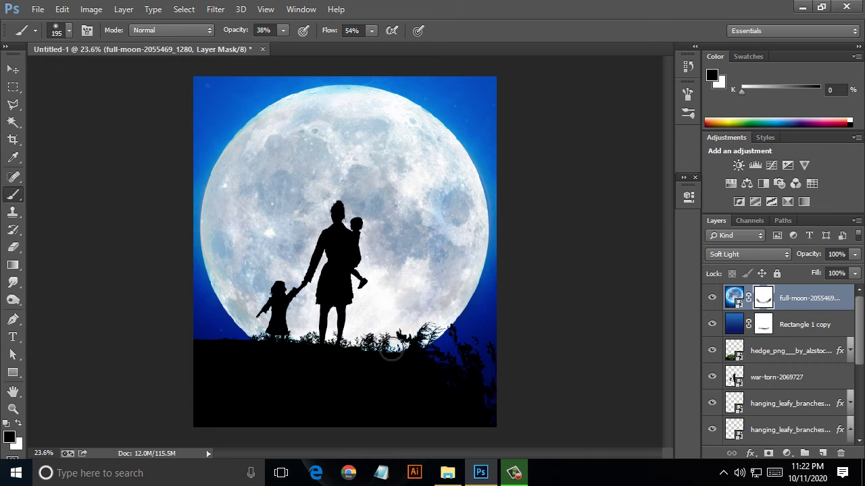
pyautogui.moveTo(333, 338)
pyautogui.mouseDown()
pyautogui.moveTo(267, 330)
pyautogui.moveTo(285, 347)
pyautogui.moveTo(291, 337)
pyautogui.moveTo(249, 302)
pyautogui.mouseUp()
pyautogui.moveTo(353, 101)
pyautogui.mouseDown()
pyautogui.moveTo(326, 94)
pyautogui.moveTo(330, 100)
pyautogui.moveTo(262, 120)
pyautogui.moveTo(284, 109)
pyautogui.moveTo(351, 108)
pyautogui.moveTo(381, 120)
pyautogui.moveTo(356, 105)
pyautogui.moveTo(389, 107)
pyautogui.moveTo(353, 93)
pyautogui.mouseUp()
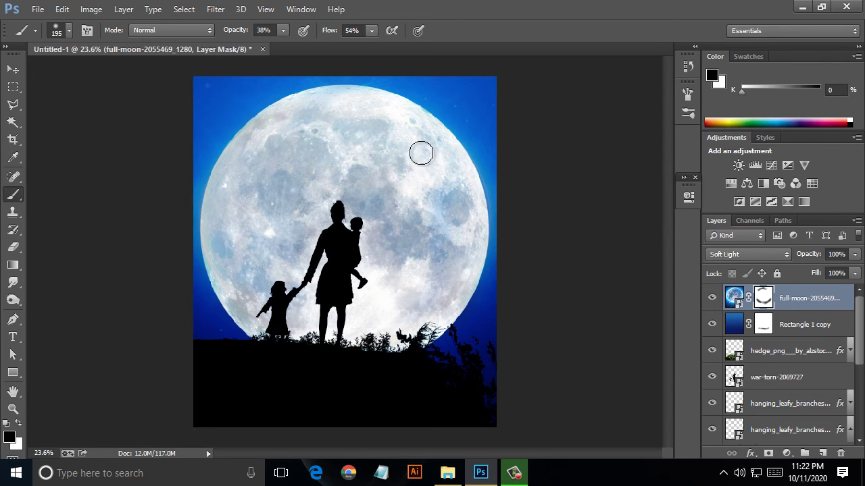
# Open the blending options of the war-torn-2069727 silhouette layer.
pyautogui.click(775, 380)
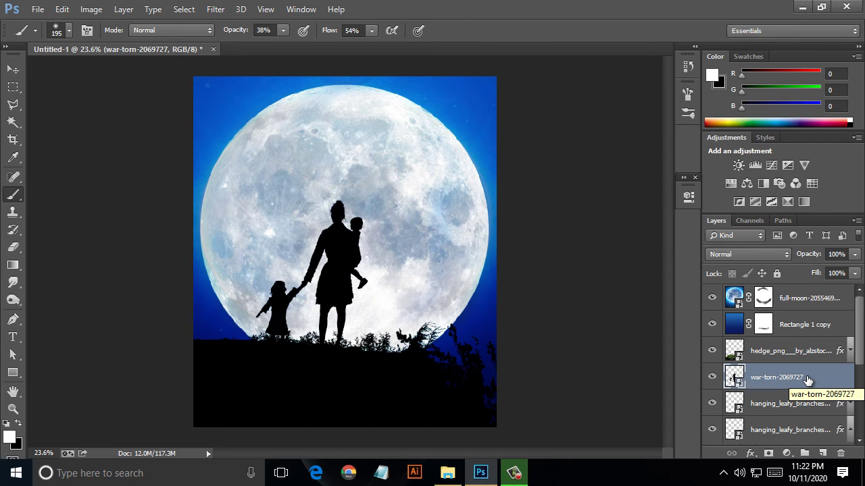
pyautogui.rightClick(807, 380)
pyautogui.click(568, 64)
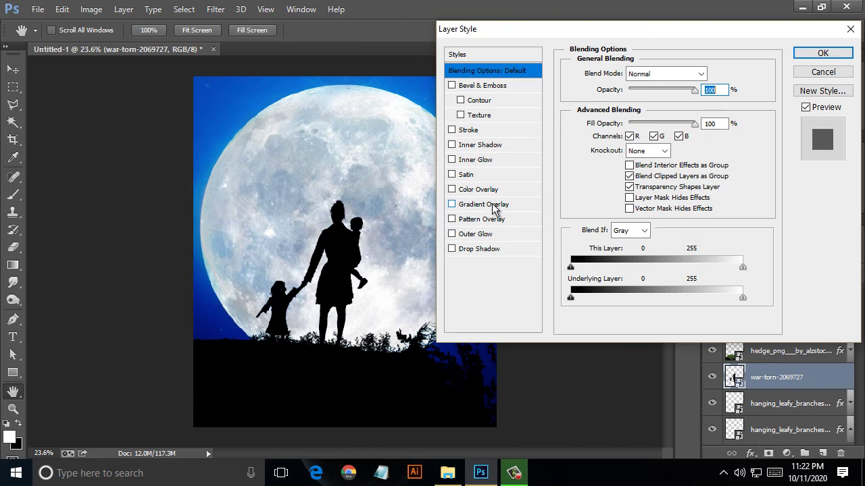
pyautogui.click(483, 234)
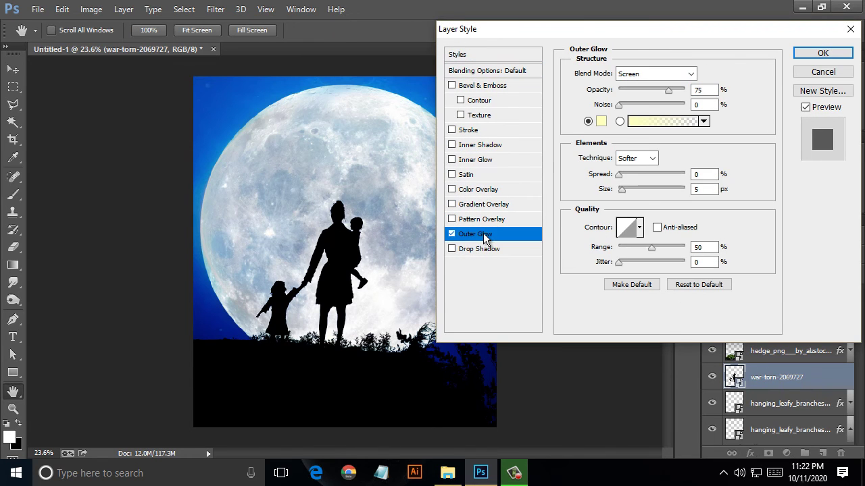
pyautogui.click(653, 124)
pyautogui.click(660, 158)
pyautogui.click(452, 234)
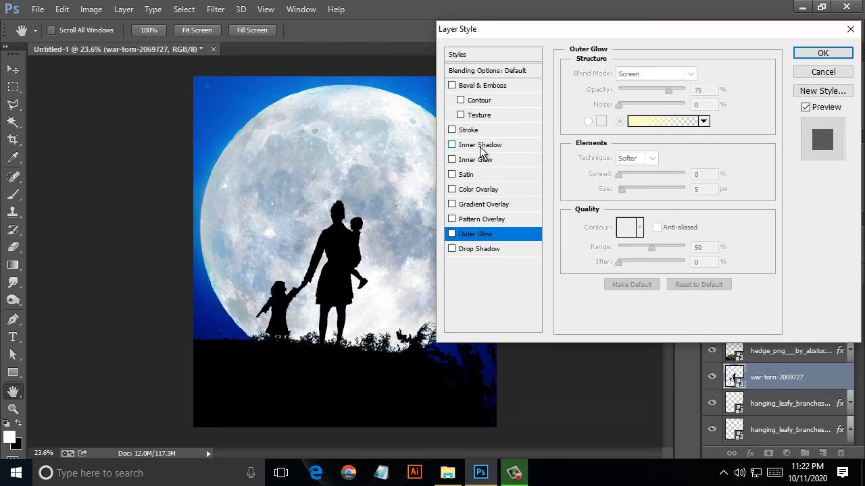
pyautogui.click(481, 146)
pyautogui.click(452, 144)
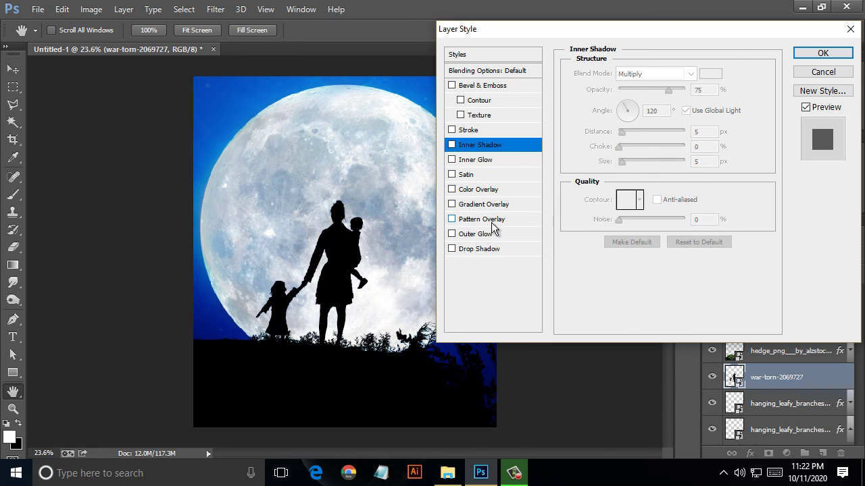
pyautogui.click(484, 236)
pyautogui.click(452, 234)
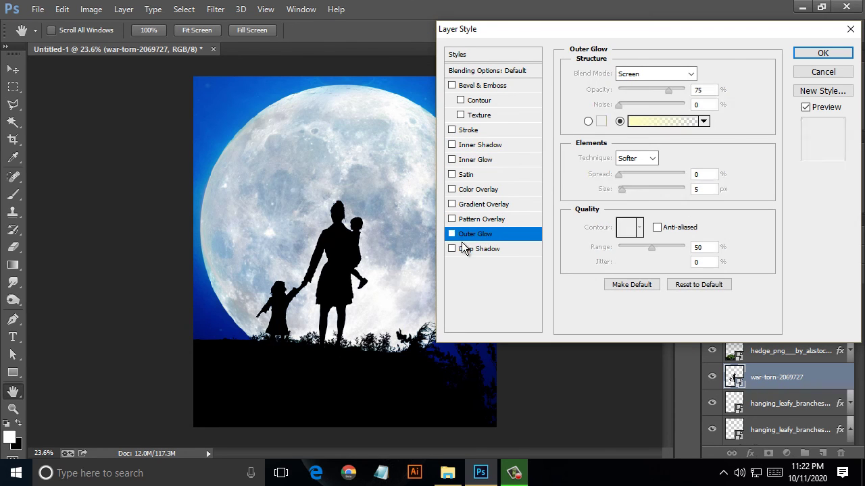
# Apply a Multiply drop shadow to the mother-and-children silhouette with 47% opacity and 9 px size.
pyautogui.click(468, 250)
pyautogui.moveTo(669, 90); pyautogui.dragTo(668, 90)
pyautogui.moveTo(623, 162)
pyautogui.mouseDown()
pyautogui.moveTo(632, 163)
pyautogui.moveTo(625, 164)
pyautogui.mouseUp()
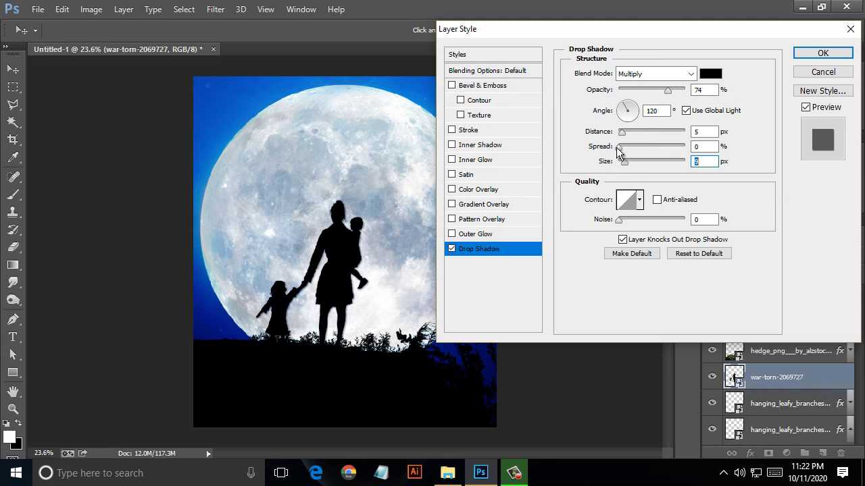
pyautogui.moveTo(666, 95)
pyautogui.mouseDown()
pyautogui.moveTo(635, 95)
pyautogui.moveTo(652, 95)
pyautogui.mouseUp()
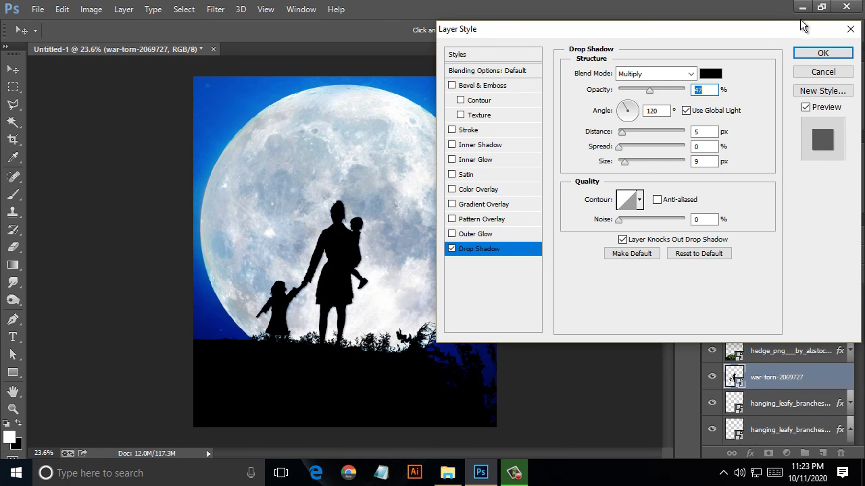
pyautogui.click(823, 53)
pyautogui.scroll(3, 346, 236)
pyautogui.scroll(3, 346, 241)
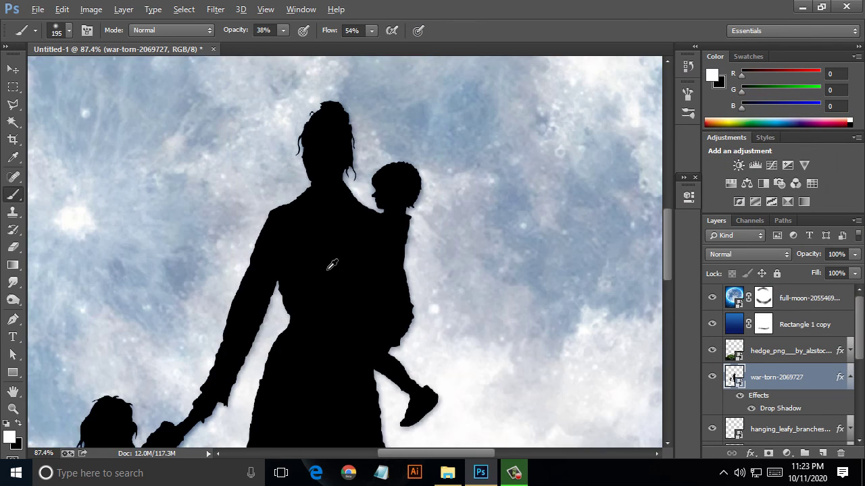
pyautogui.scroll(-5, 332, 265)
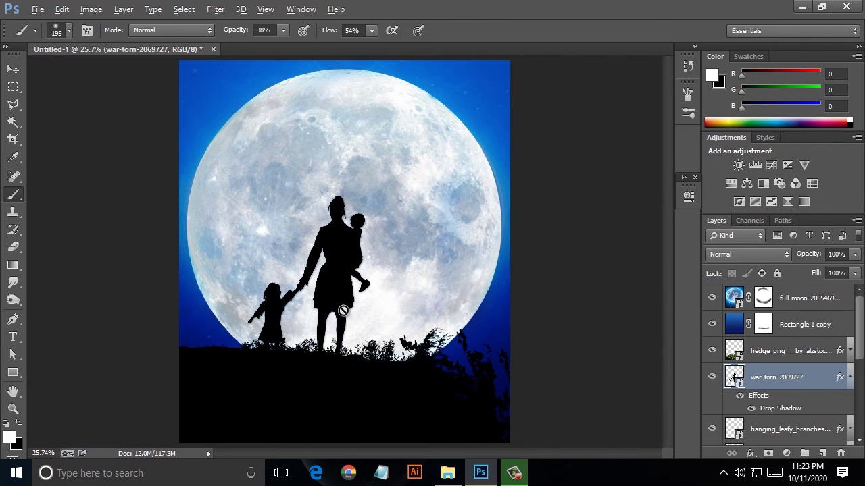
pyautogui.scroll(-2, 793, 383)
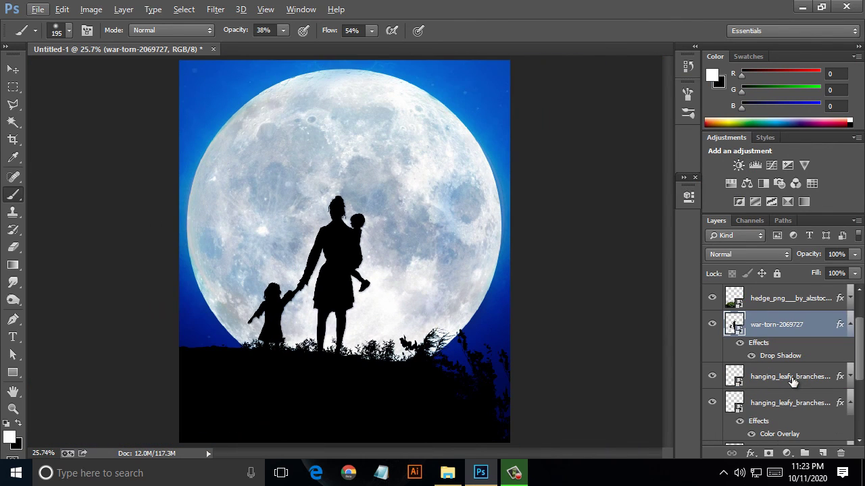